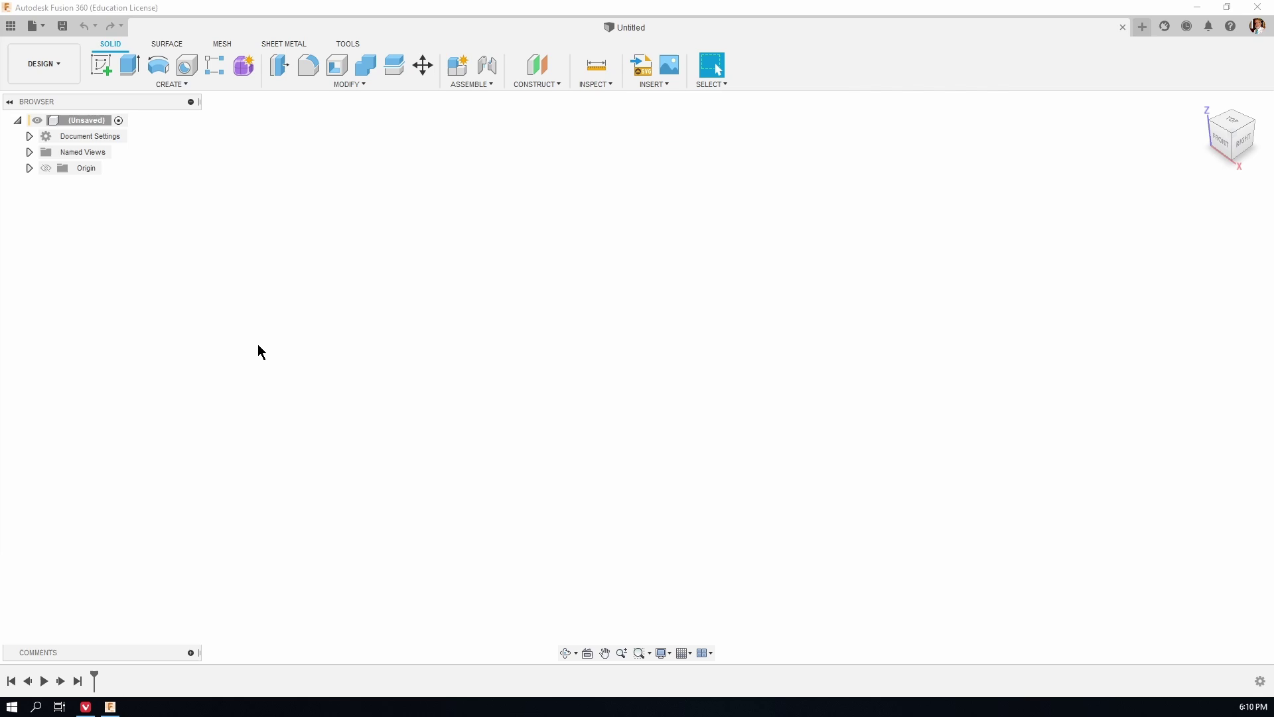
# Show the origin planes and axes, then save the design as 'Part 4' in the 16 Parts folder.
pyautogui.click(46, 168)
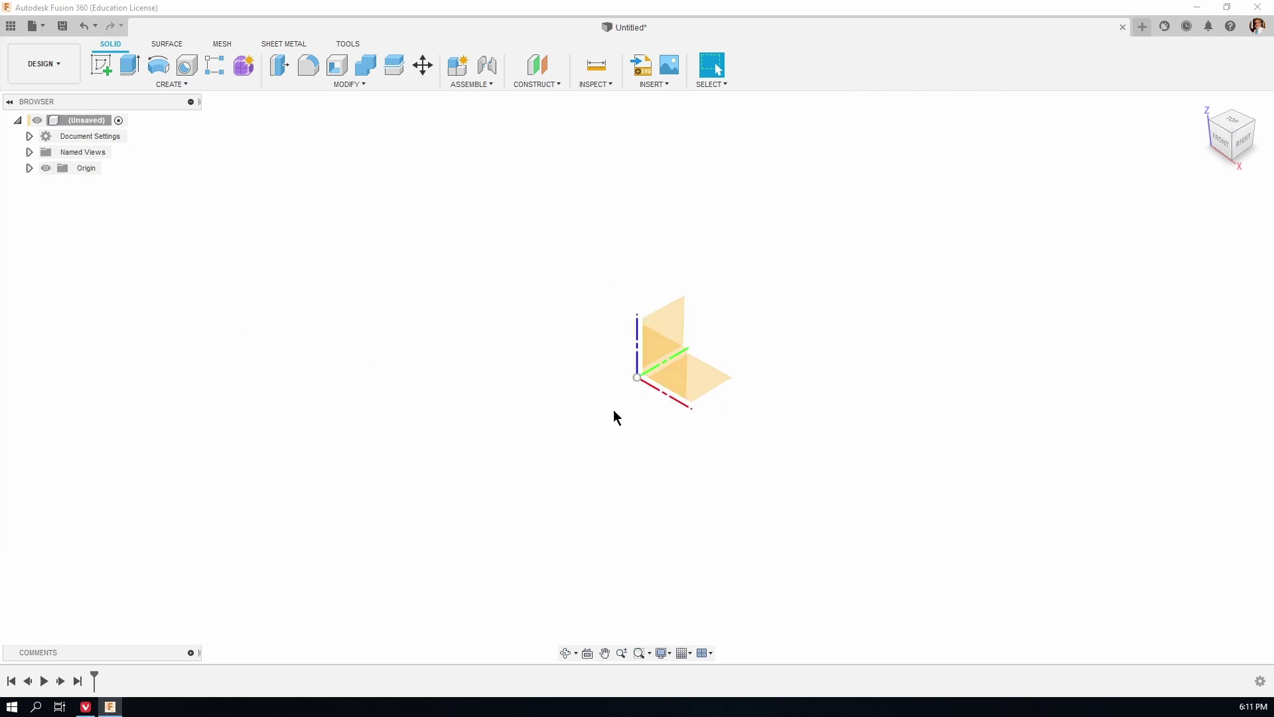
pyautogui.keyDown('shift'); pyautogui.moveTo(864, 380); pyautogui.dragTo(764, 386, button='middle'); pyautogui.keyUp('shift')
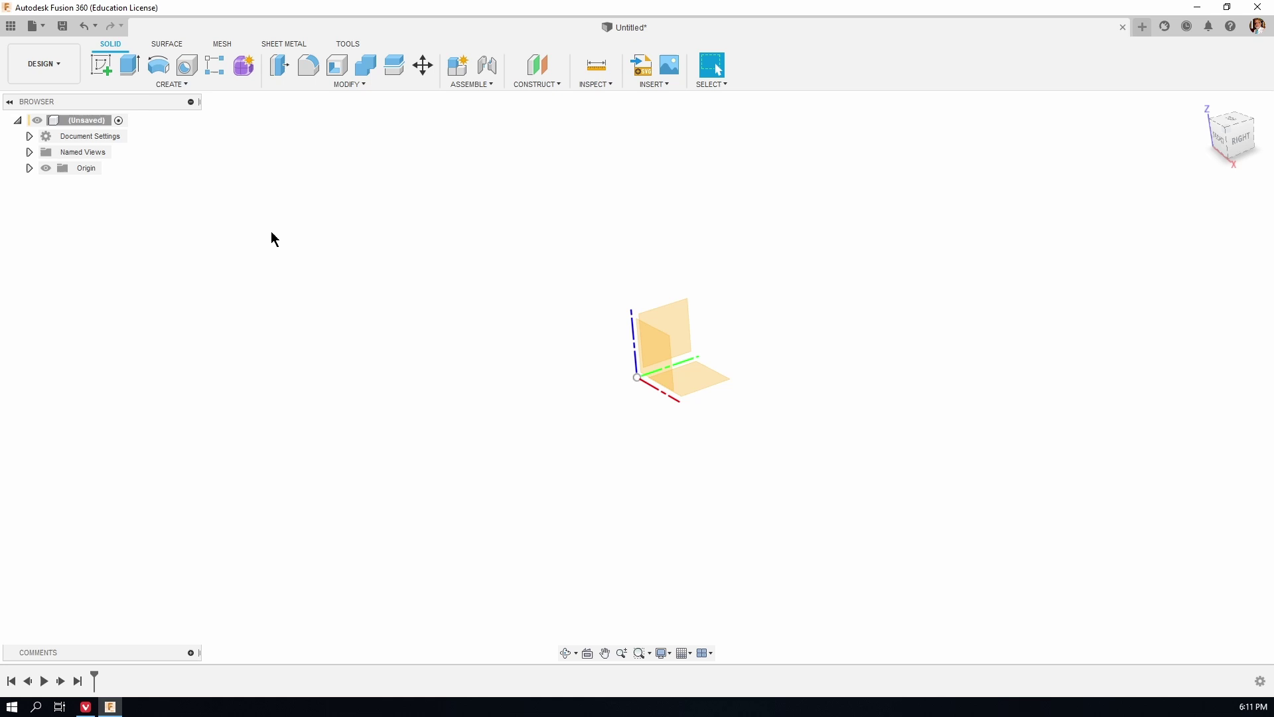
pyautogui.click(63, 26)
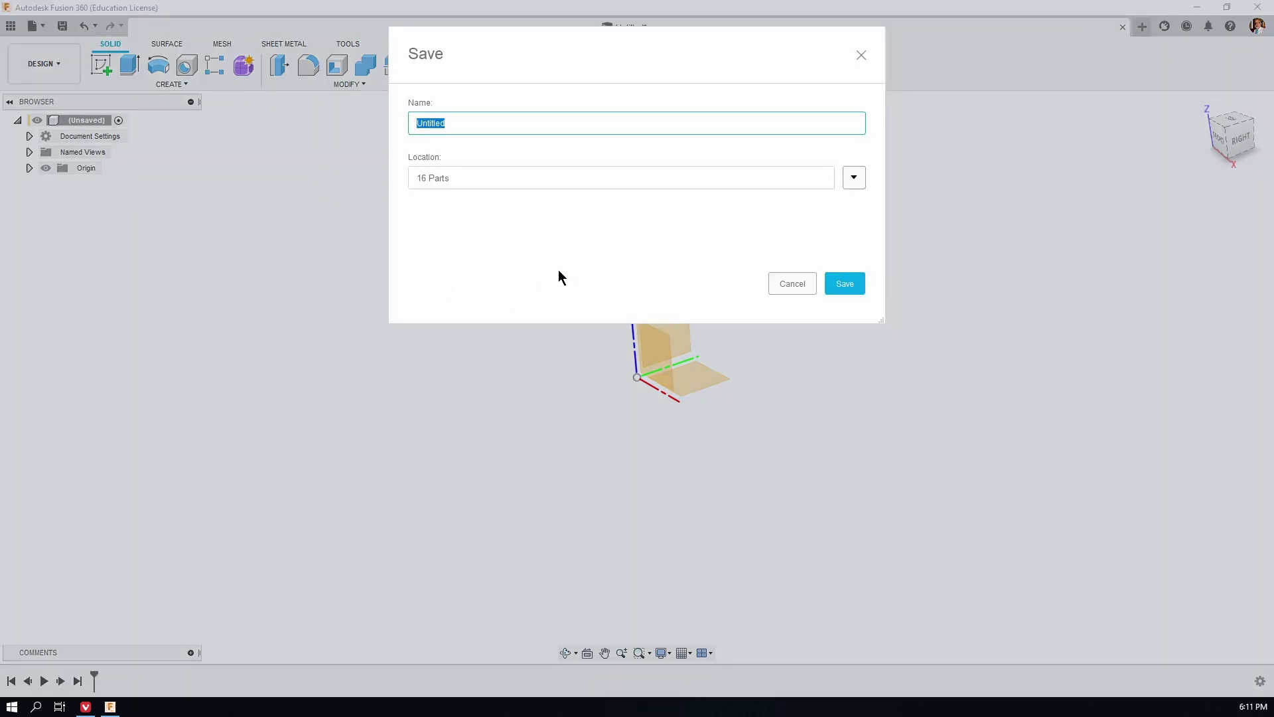
pyautogui.write('Part 4')
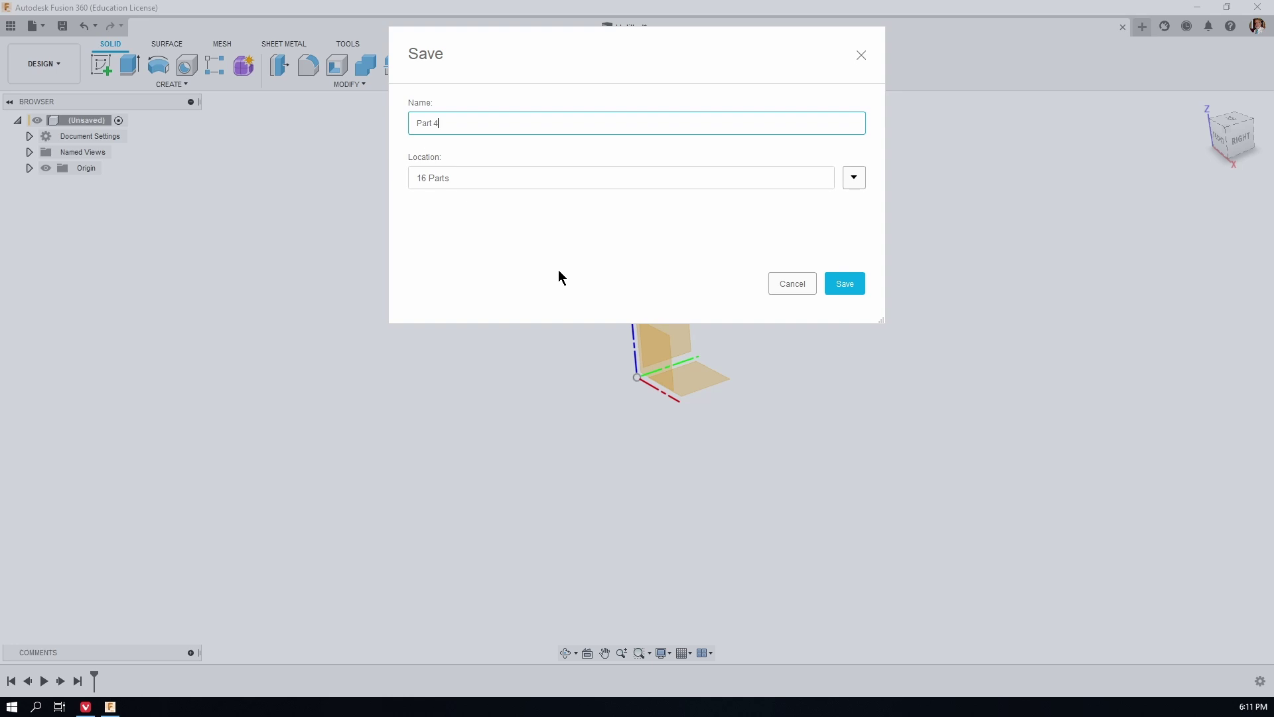
pyautogui.click(849, 292)
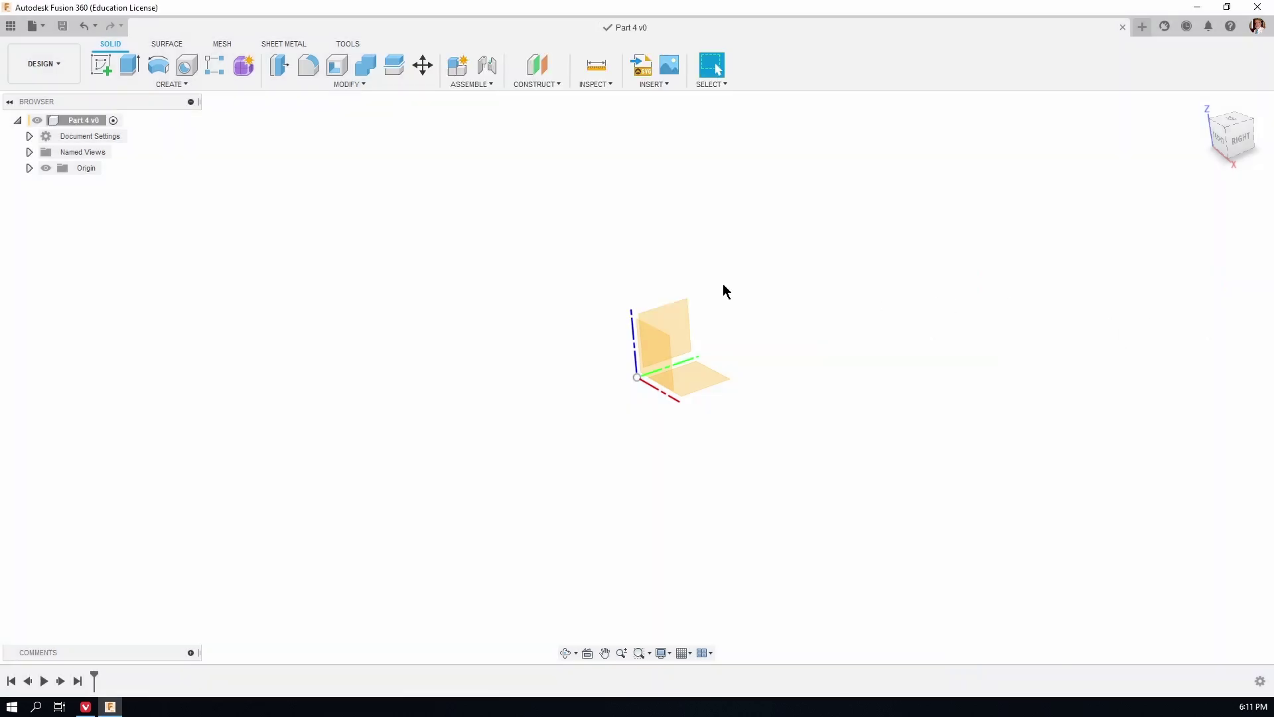
# Start a new sketch on the front (XZ) origin plane.
pyautogui.click(97, 73)
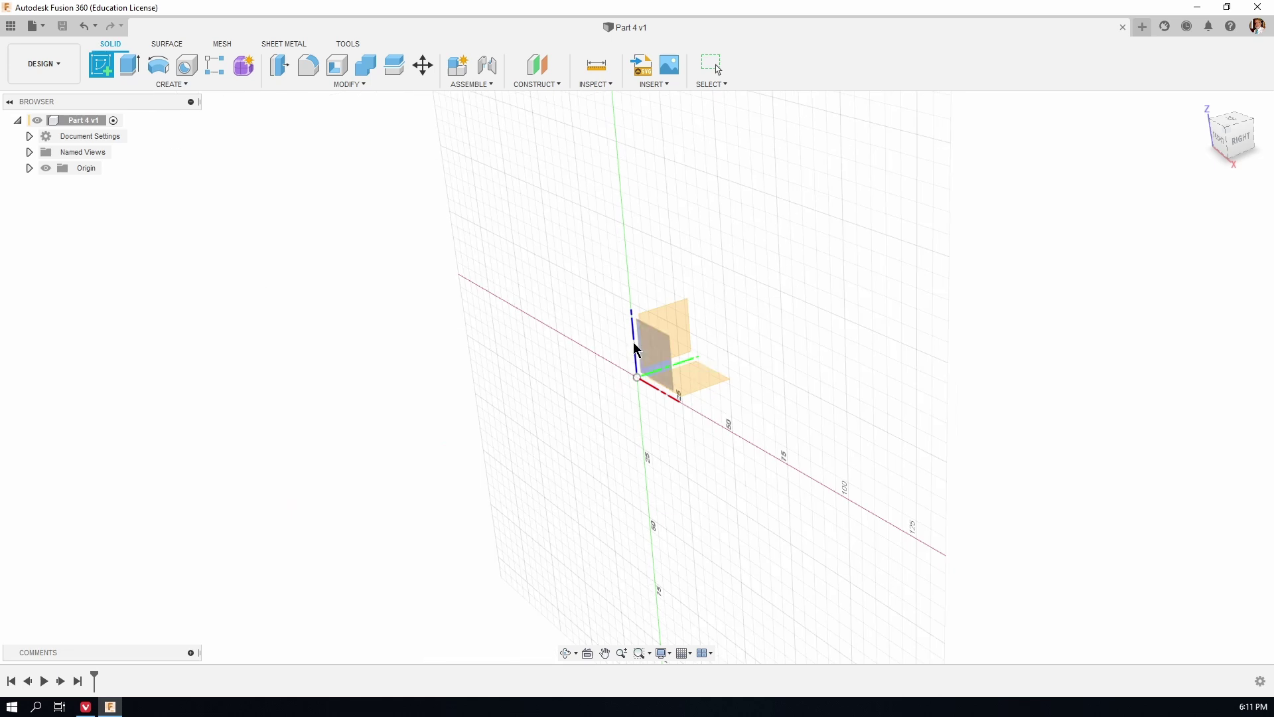
pyautogui.click(662, 364)
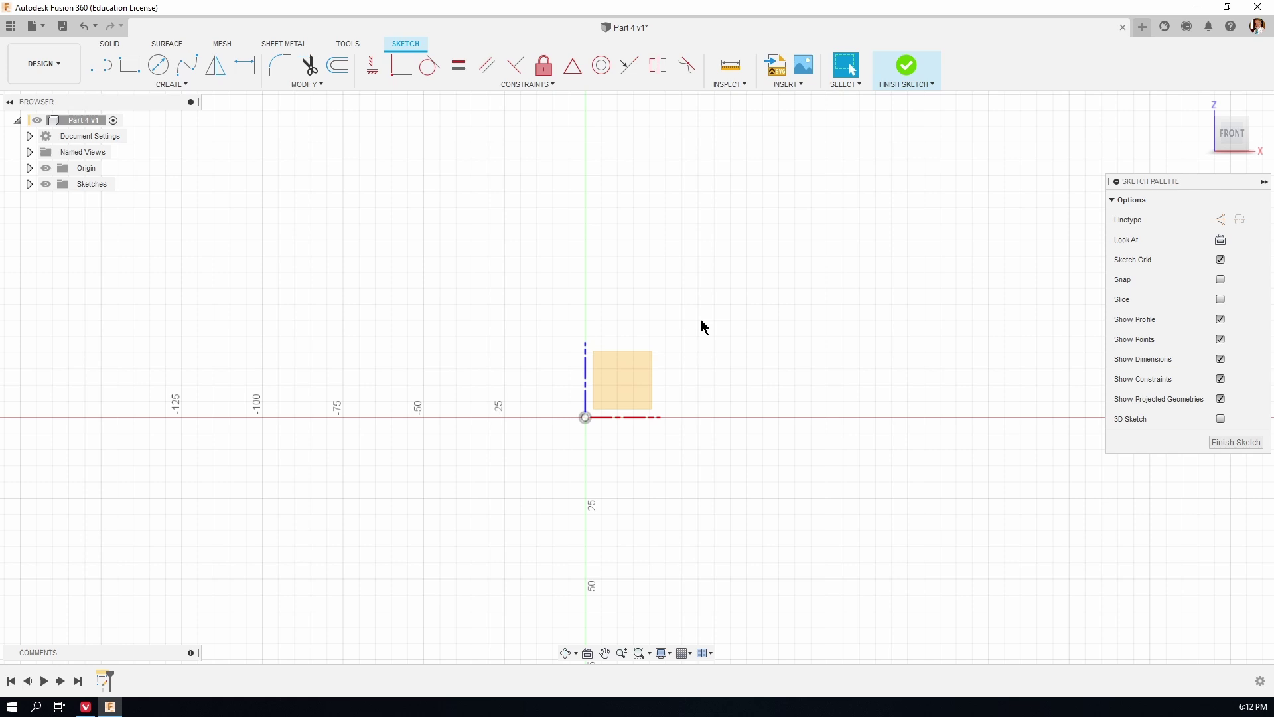
# Draw the outline's base lines from the lower left, undoing a misplaced vertical line.
pyautogui.press('l')
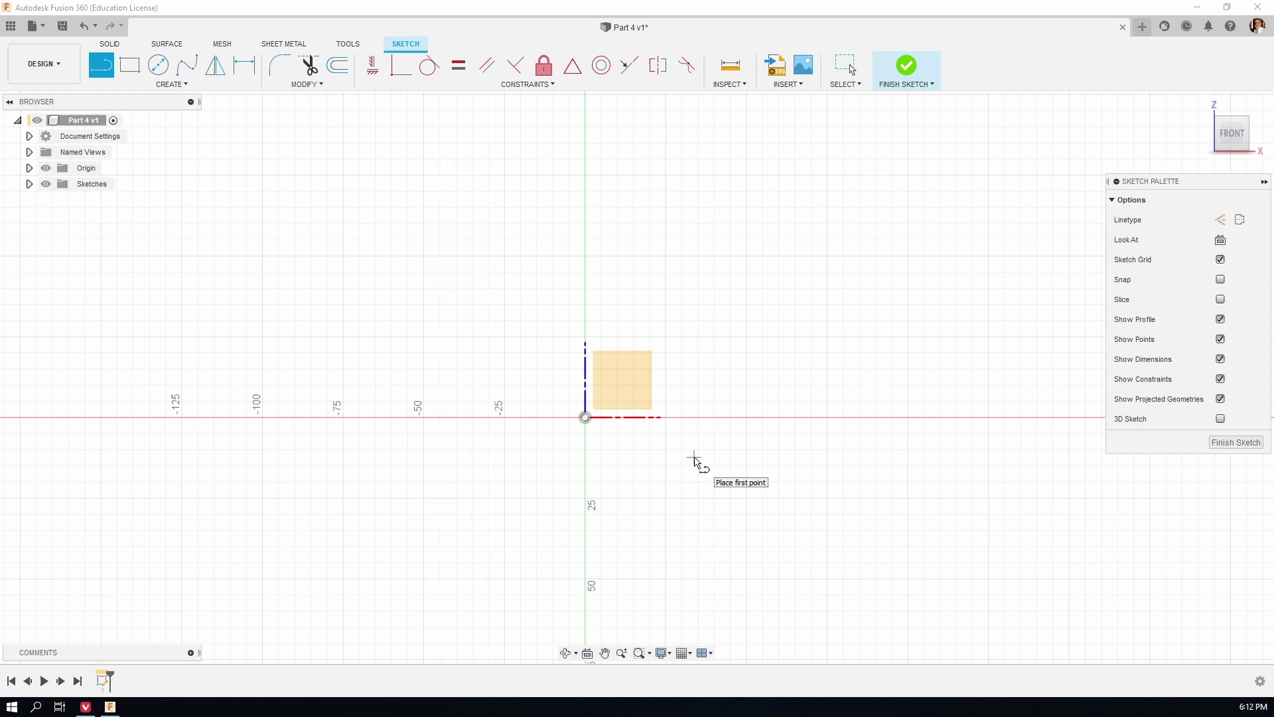
pyautogui.moveTo(694, 458); pyautogui.dragTo(398, 458)
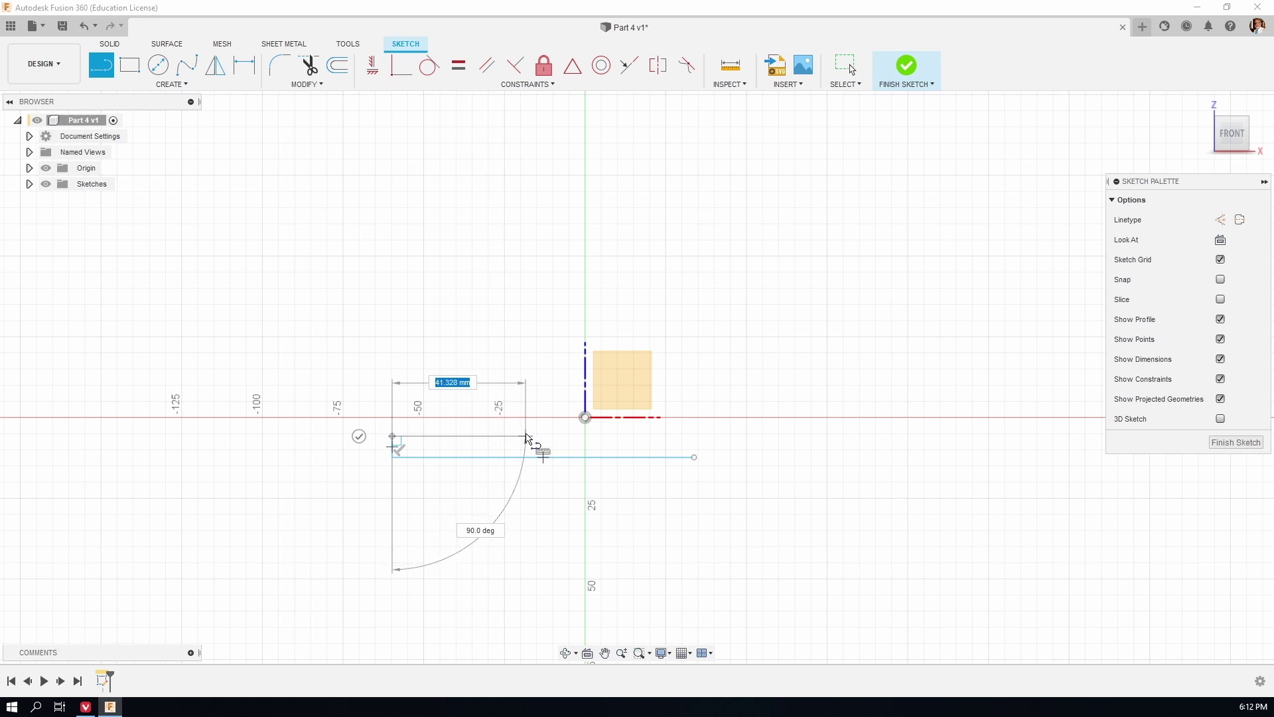
pyautogui.click(527, 437)
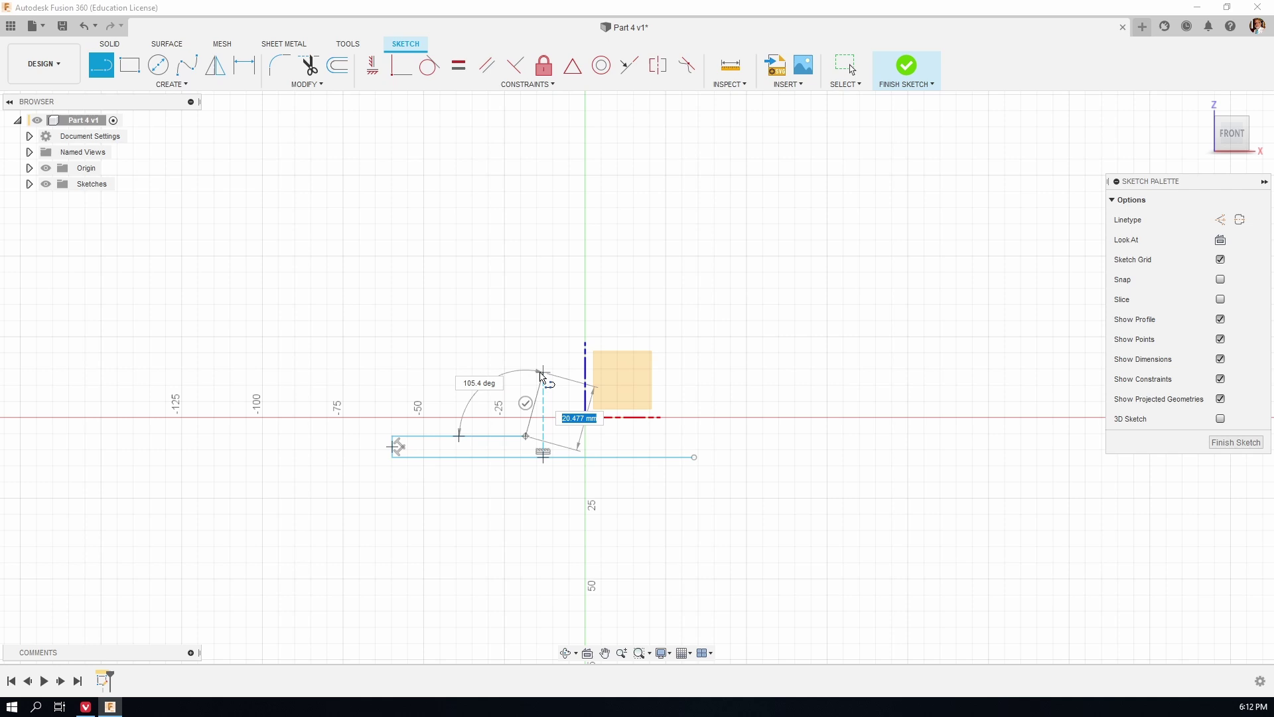
pyautogui.click(527, 376)
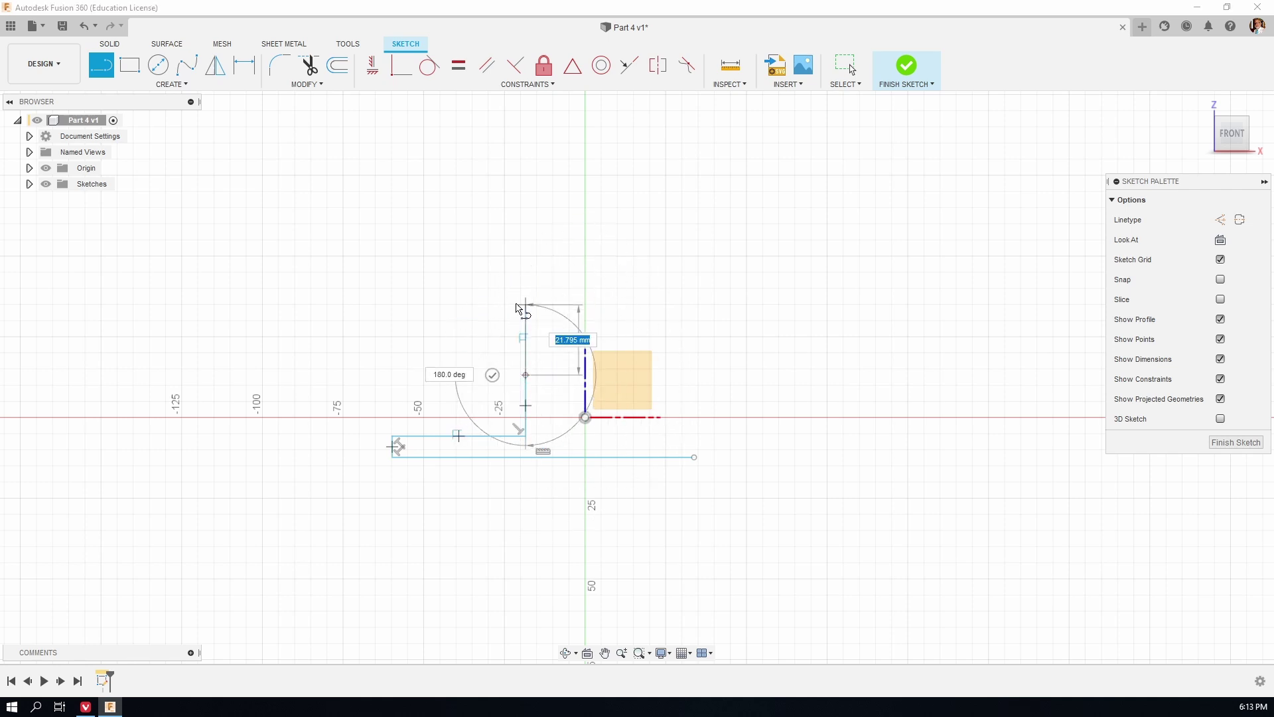
pyautogui.press('Escape')
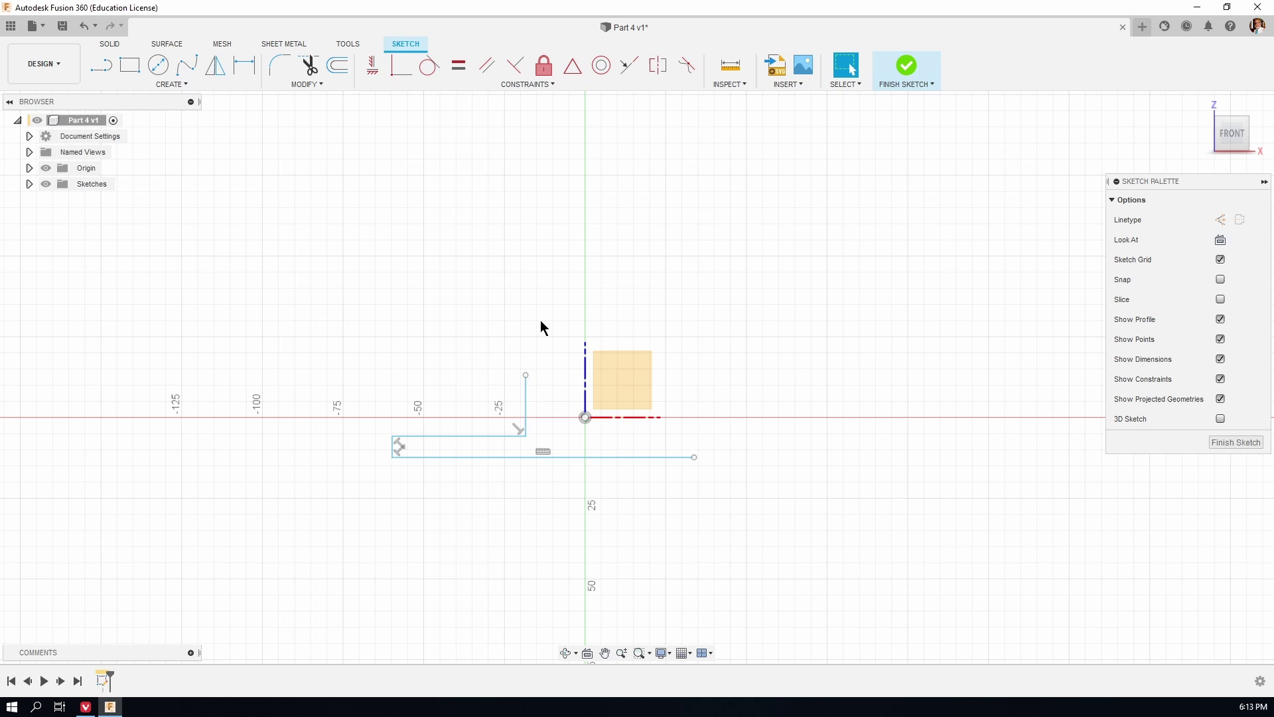
pyautogui.hotkey('ctrl', 'z')
# Draw the rising edge and arched top, closing the outline at the bottom-right corner.
pyautogui.press('l')
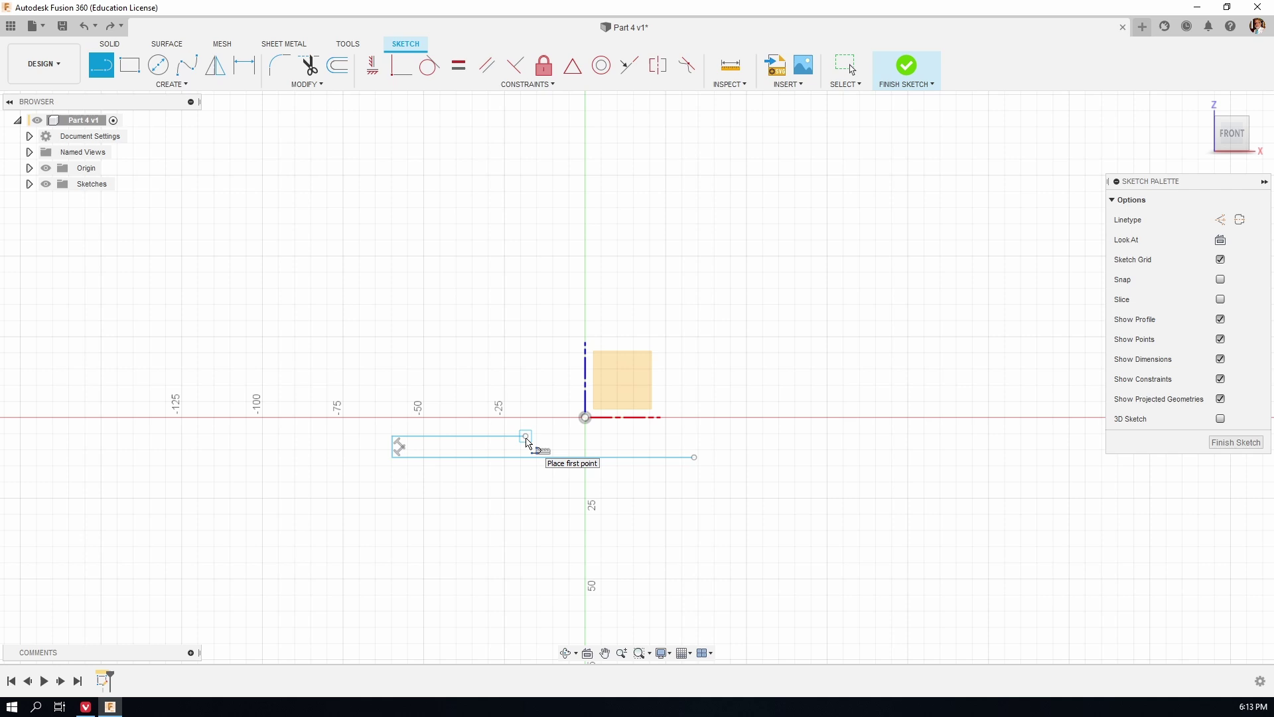
pyautogui.click(526, 437)
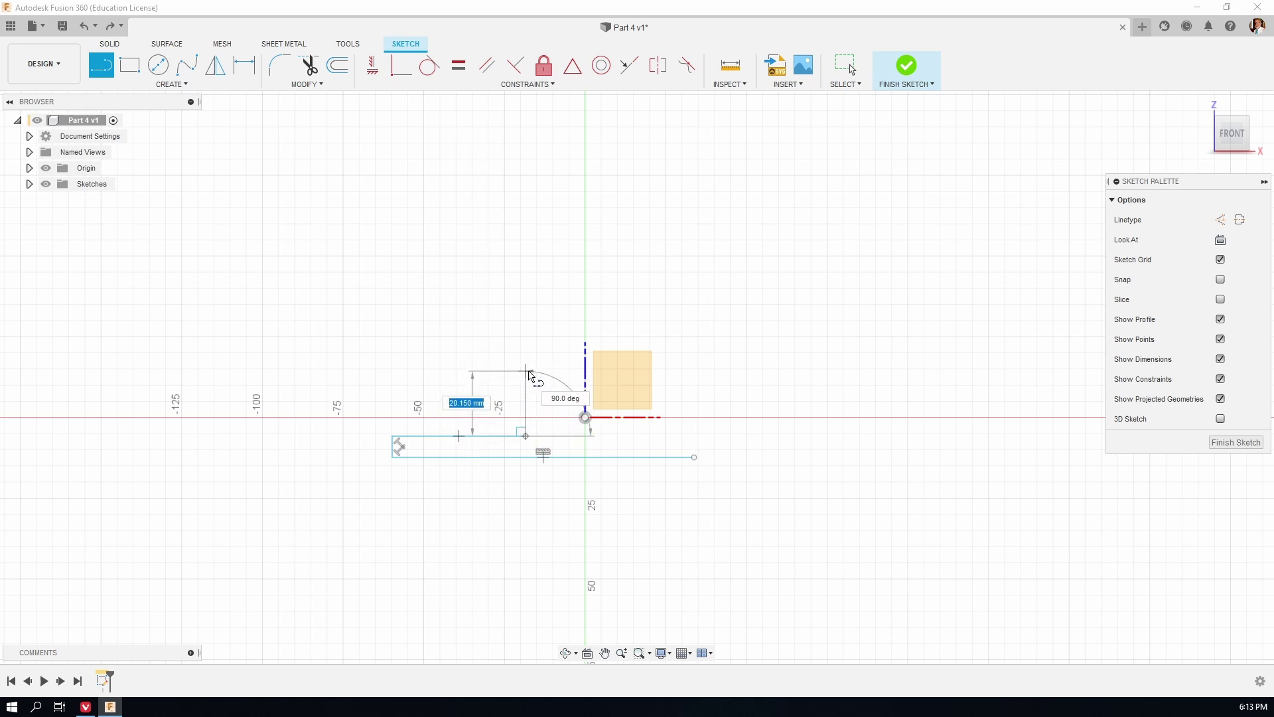
pyautogui.moveTo(529, 367); pyautogui.dragTo(695, 463)
pyautogui.click(694, 459)
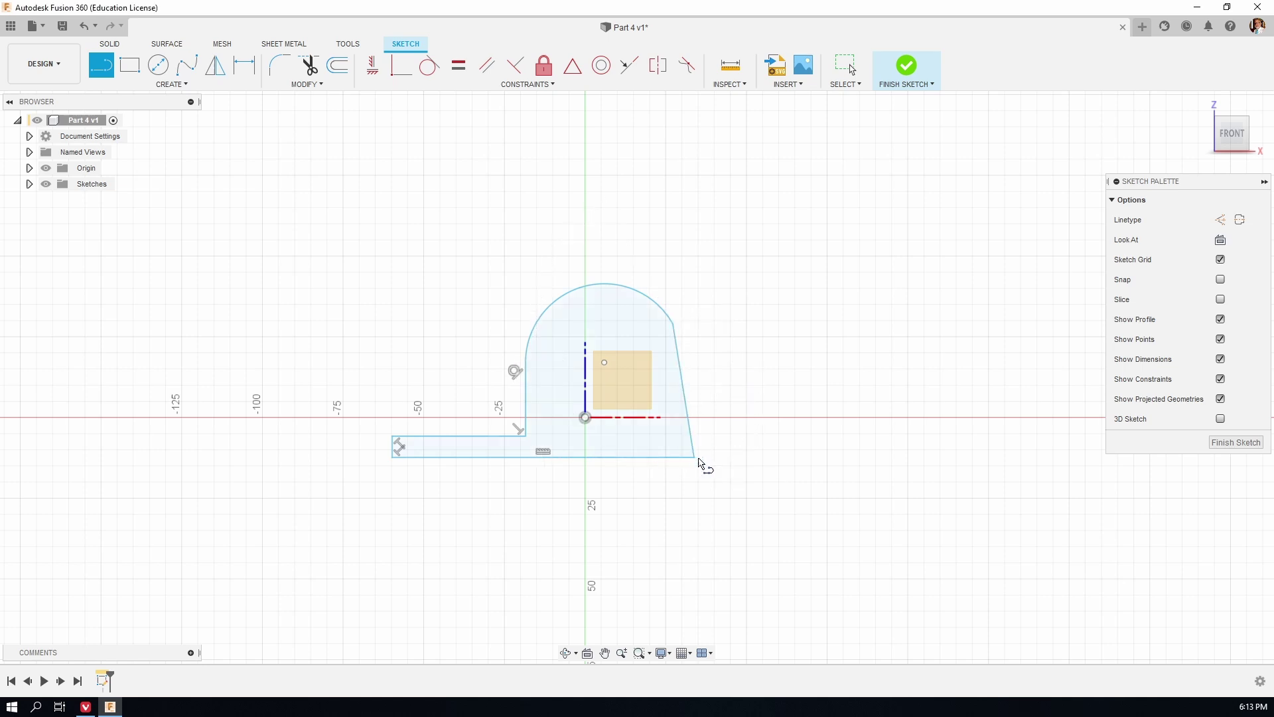
# Constrain the slanted right edge of the outline to be vertical.
pyautogui.click(371, 67)
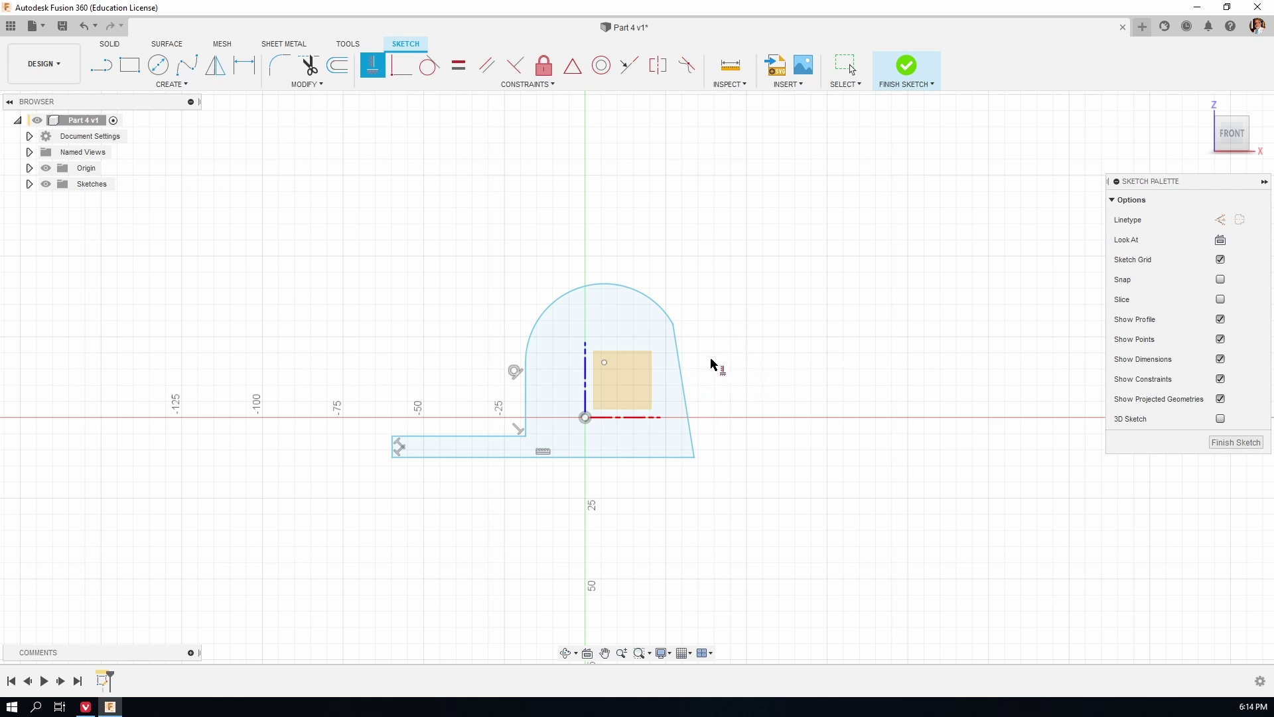
pyautogui.click(683, 373)
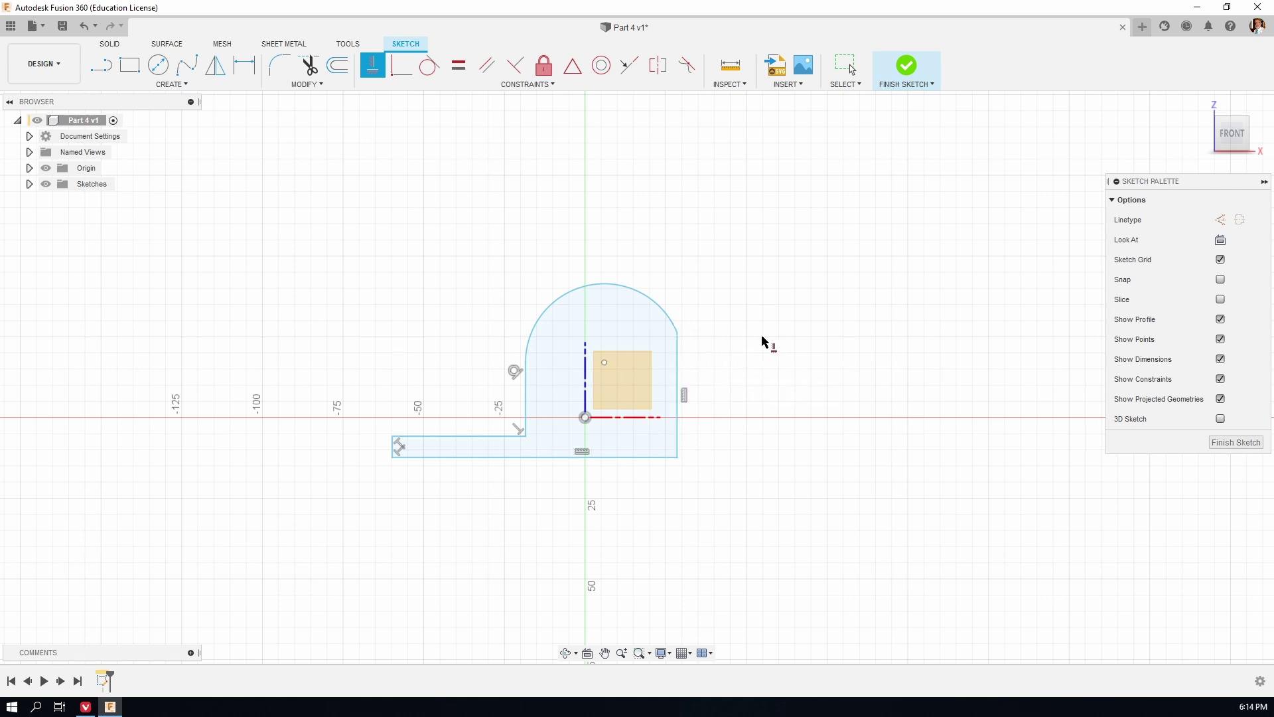
# Make the top arc tangent to the right edge.
pyautogui.click(432, 73)
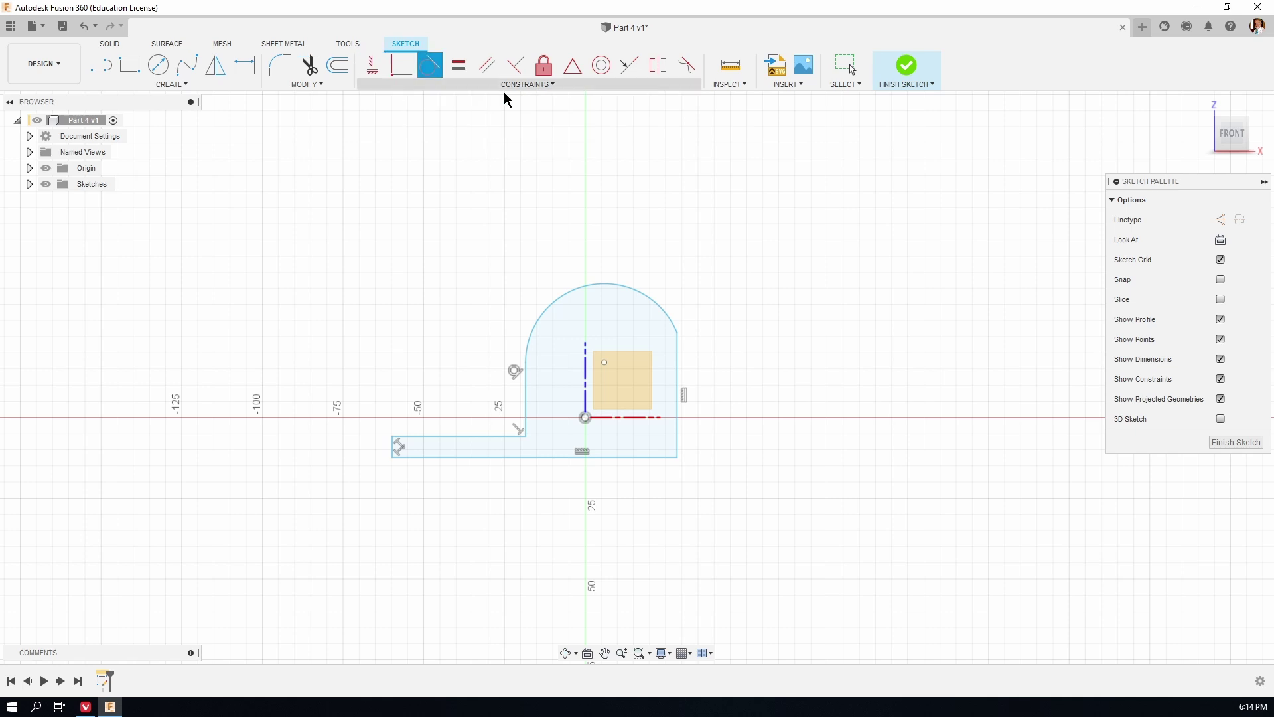
pyautogui.click(661, 308)
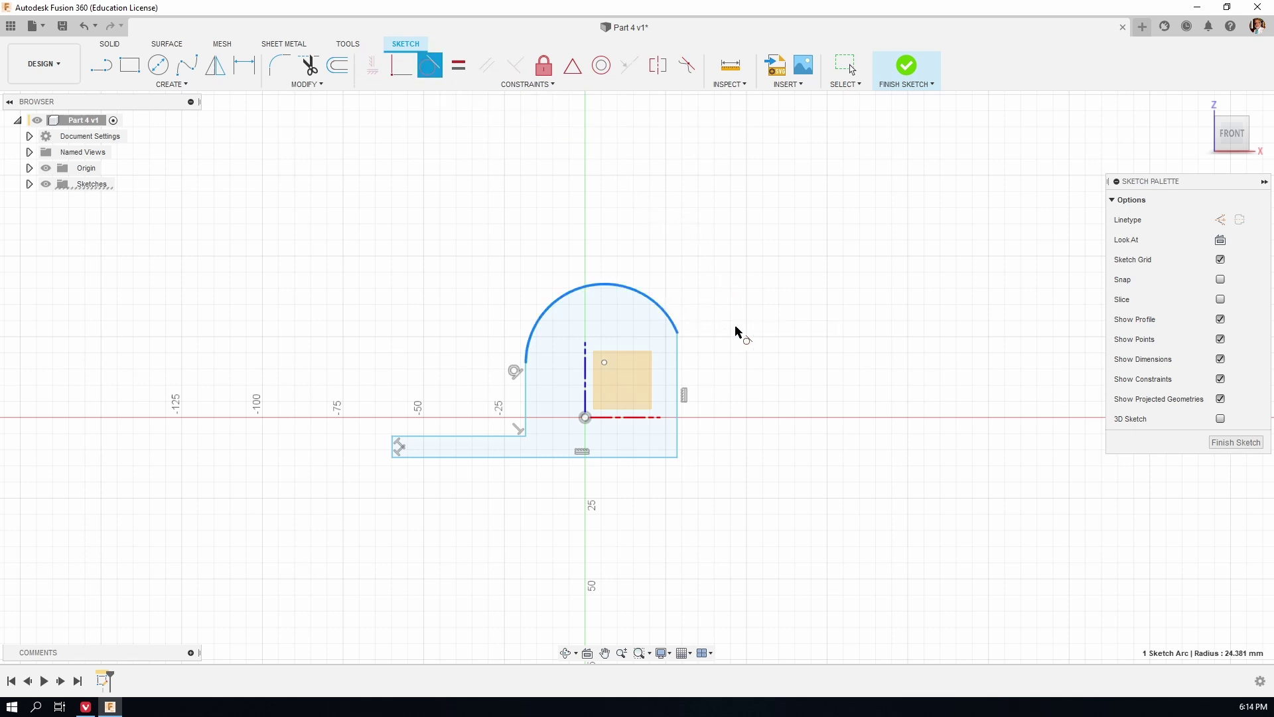
pyautogui.click(679, 364)
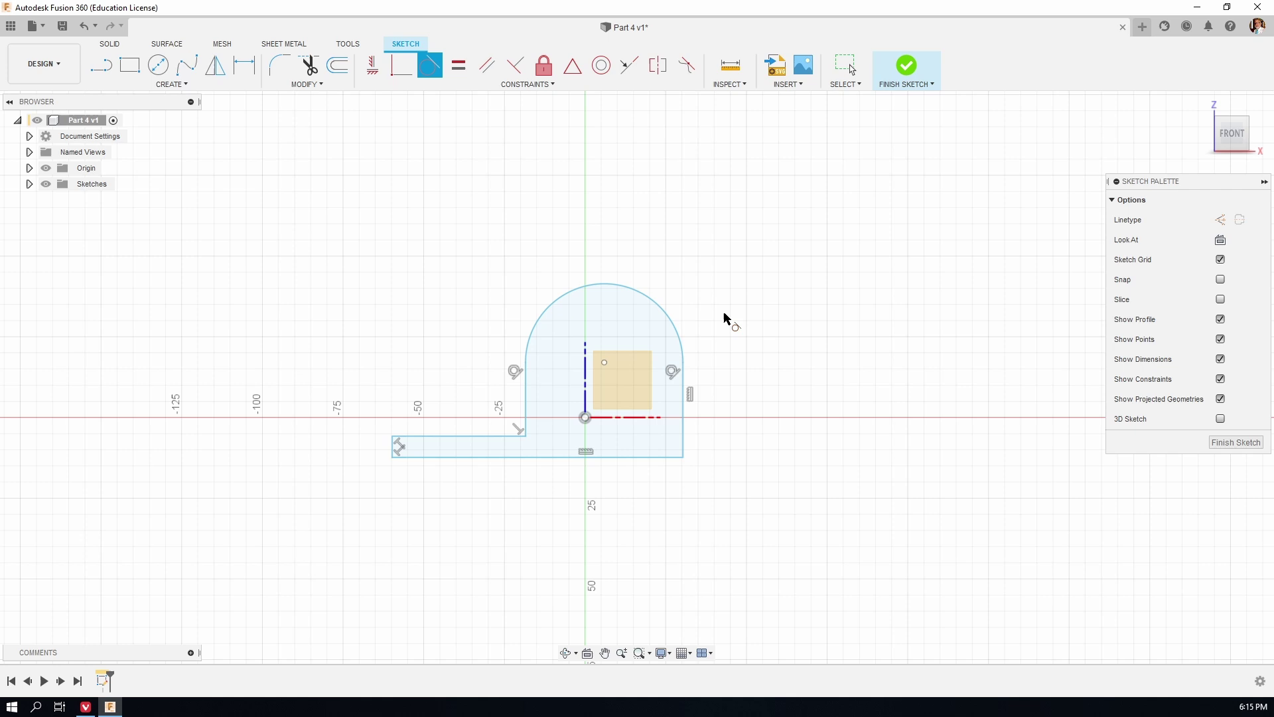
# Make the arch's centre point coincident with the sketch origin.
pyautogui.click(396, 73)
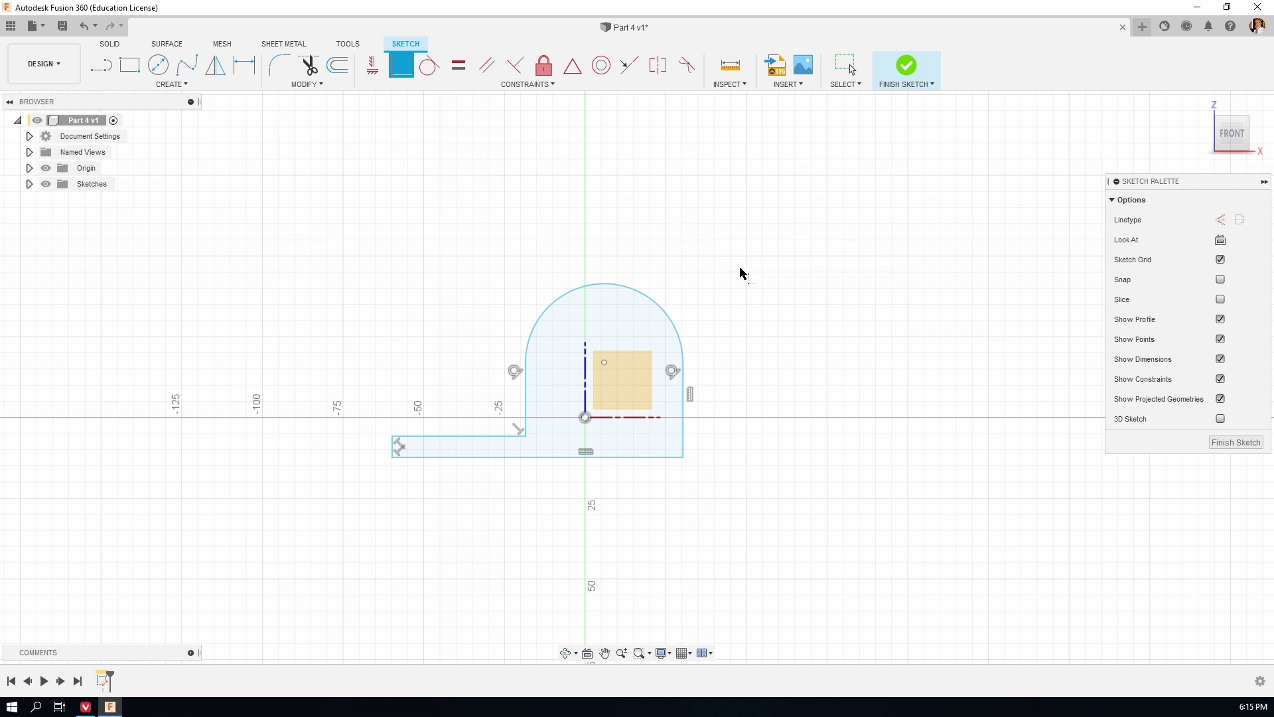
pyautogui.click(673, 325)
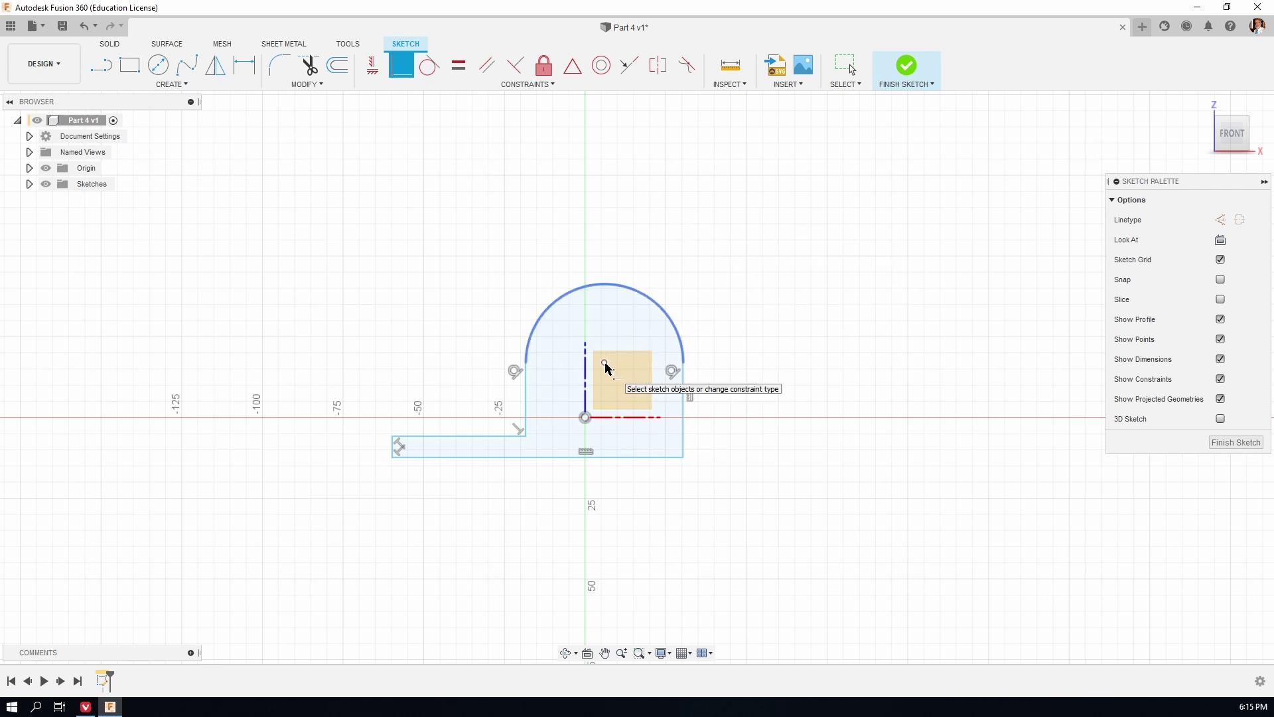
pyautogui.click(605, 364)
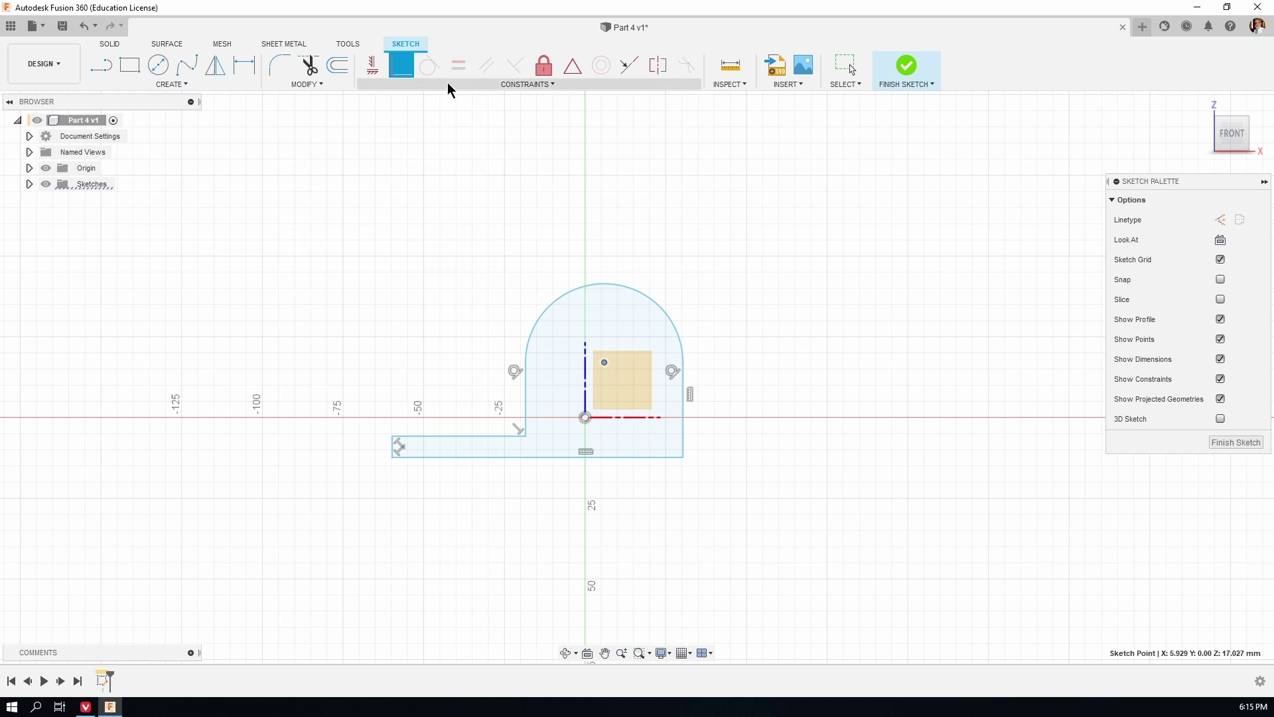
pyautogui.click(401, 65)
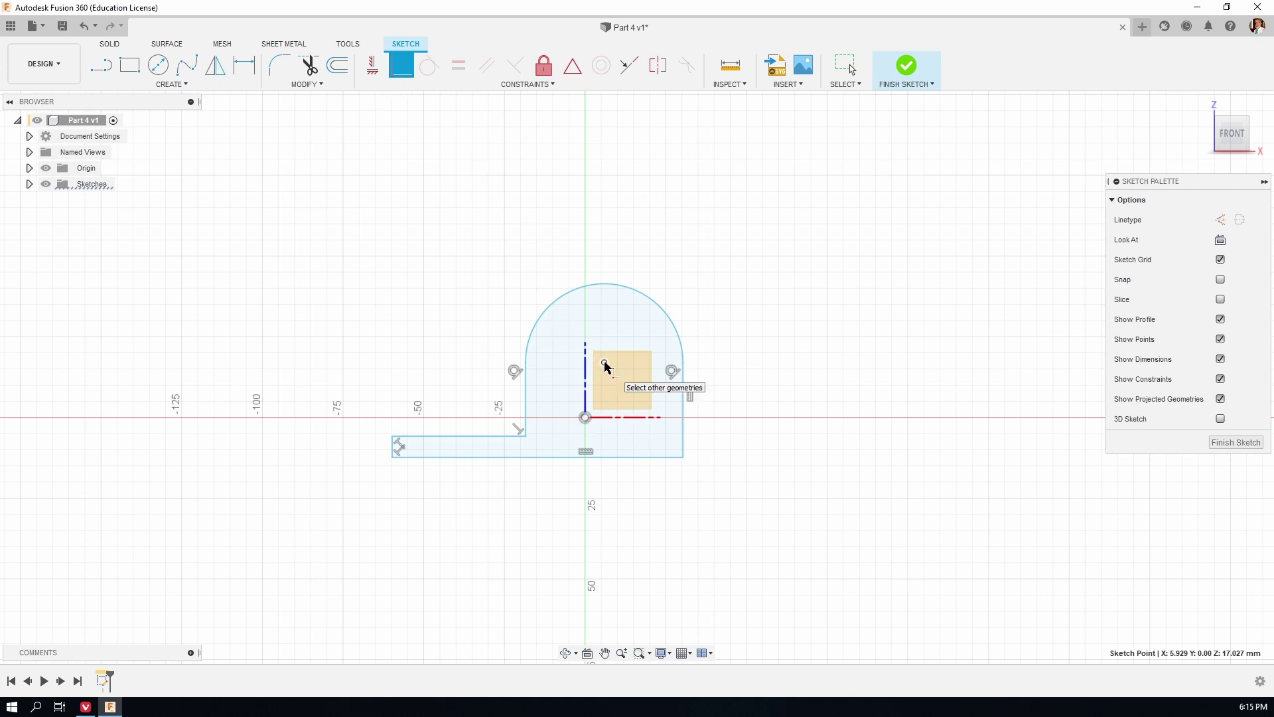
pyautogui.click(585, 418)
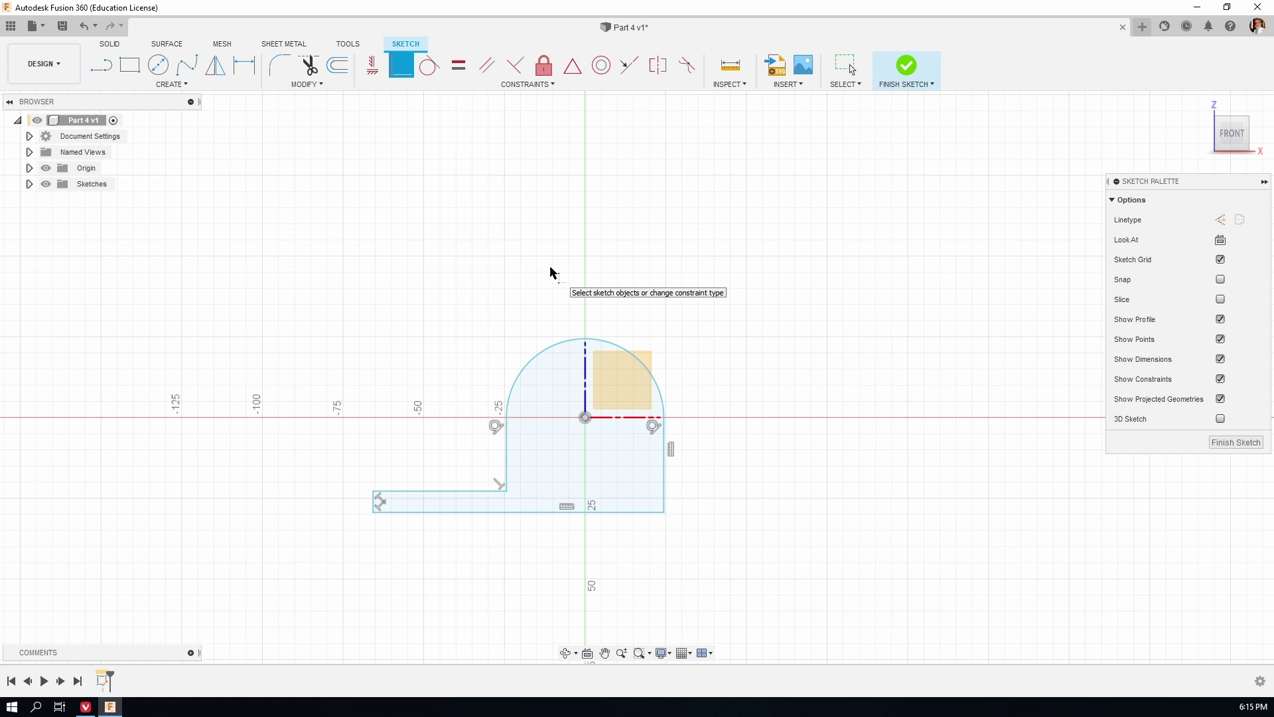
# Dimension the bottom line to 150 and the left leg height to 20.
pyautogui.press('d')
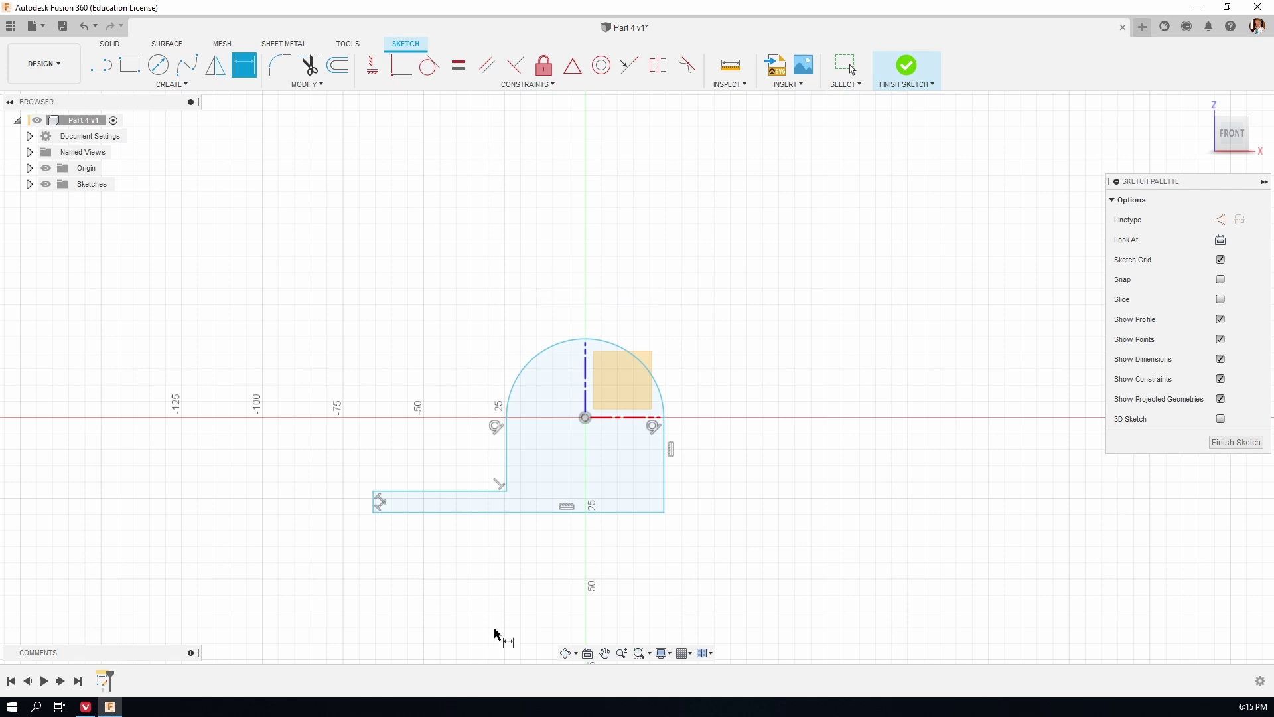
pyautogui.click(503, 516)
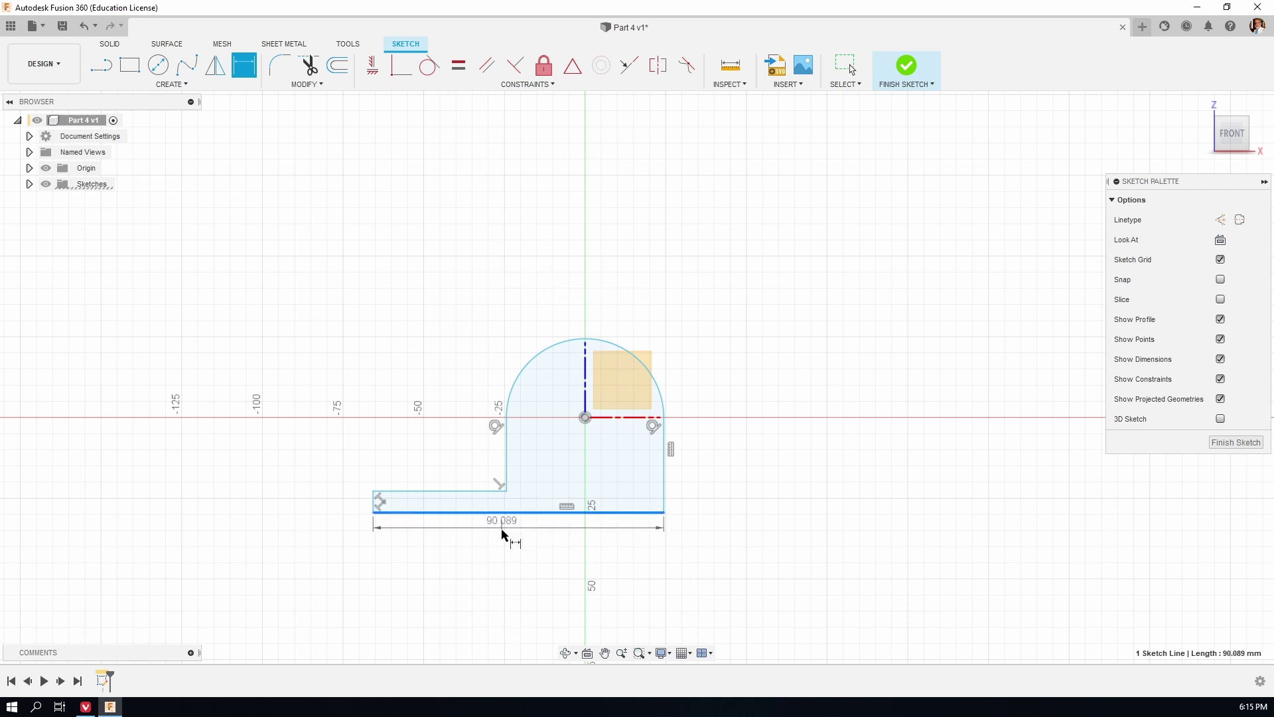
pyautogui.click(525, 566)
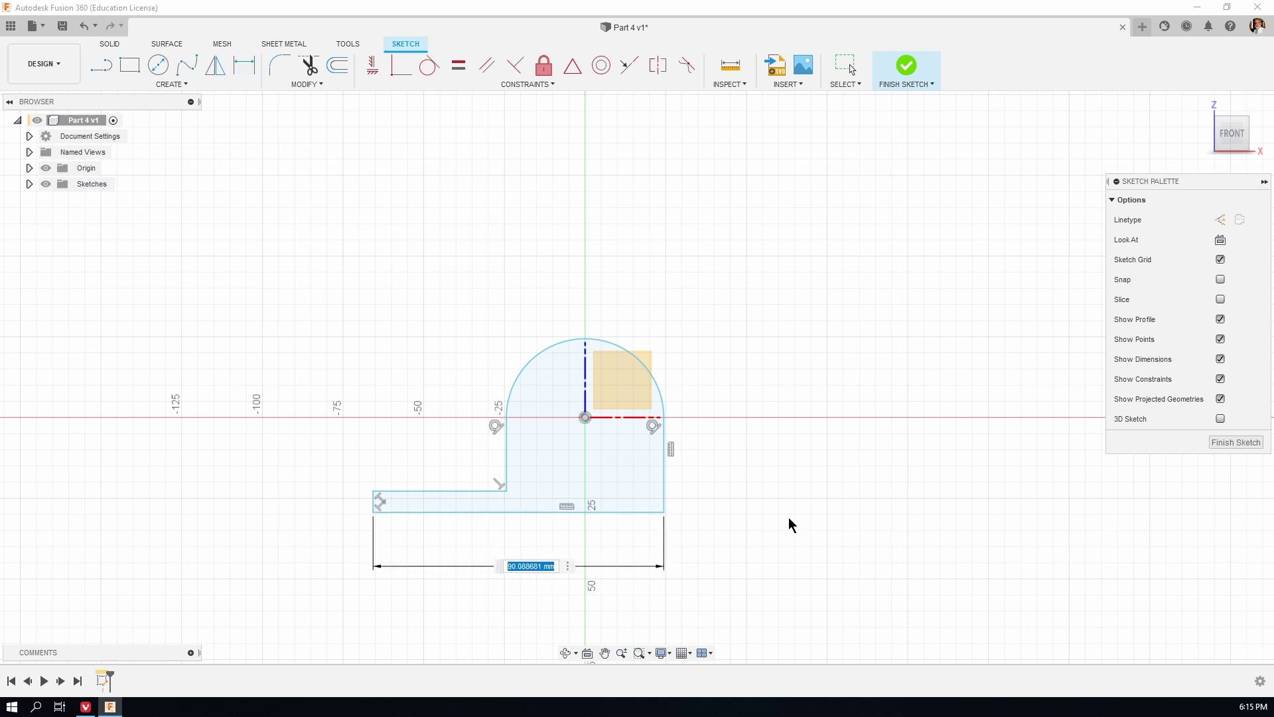
pyautogui.write('150')
pyautogui.press('Return')
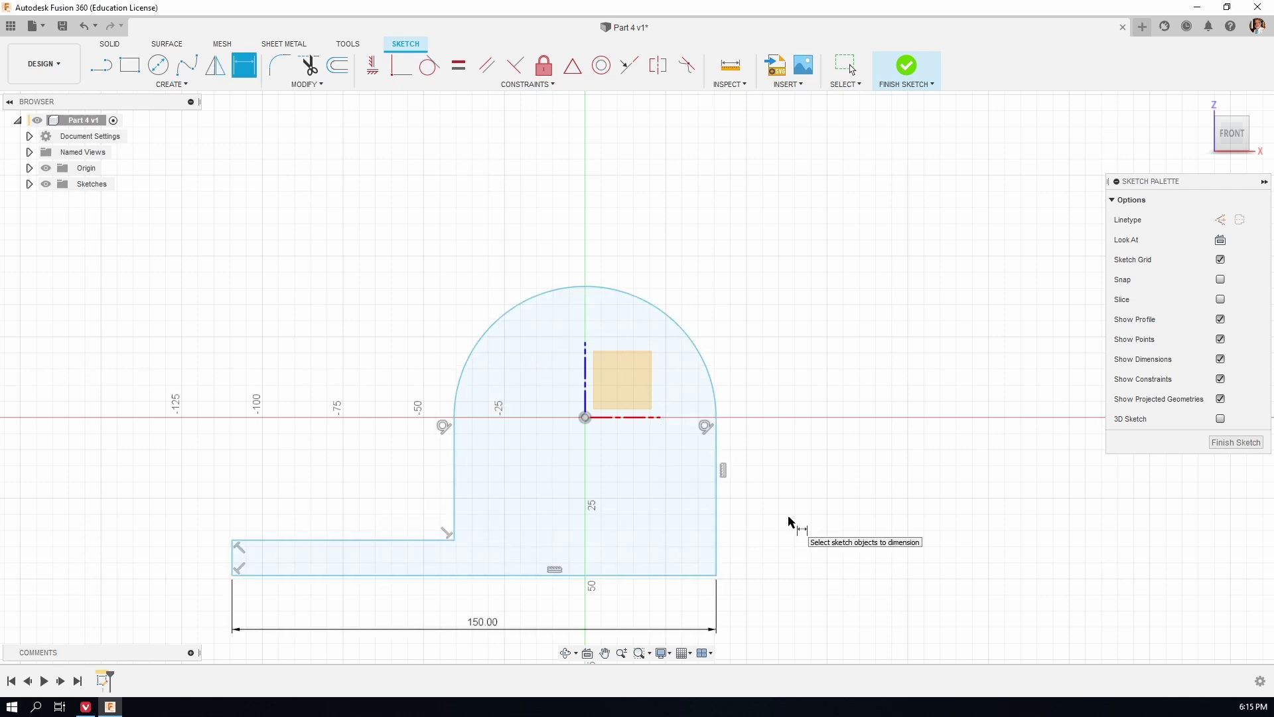
pyautogui.click(232, 557)
pyautogui.click(167, 563)
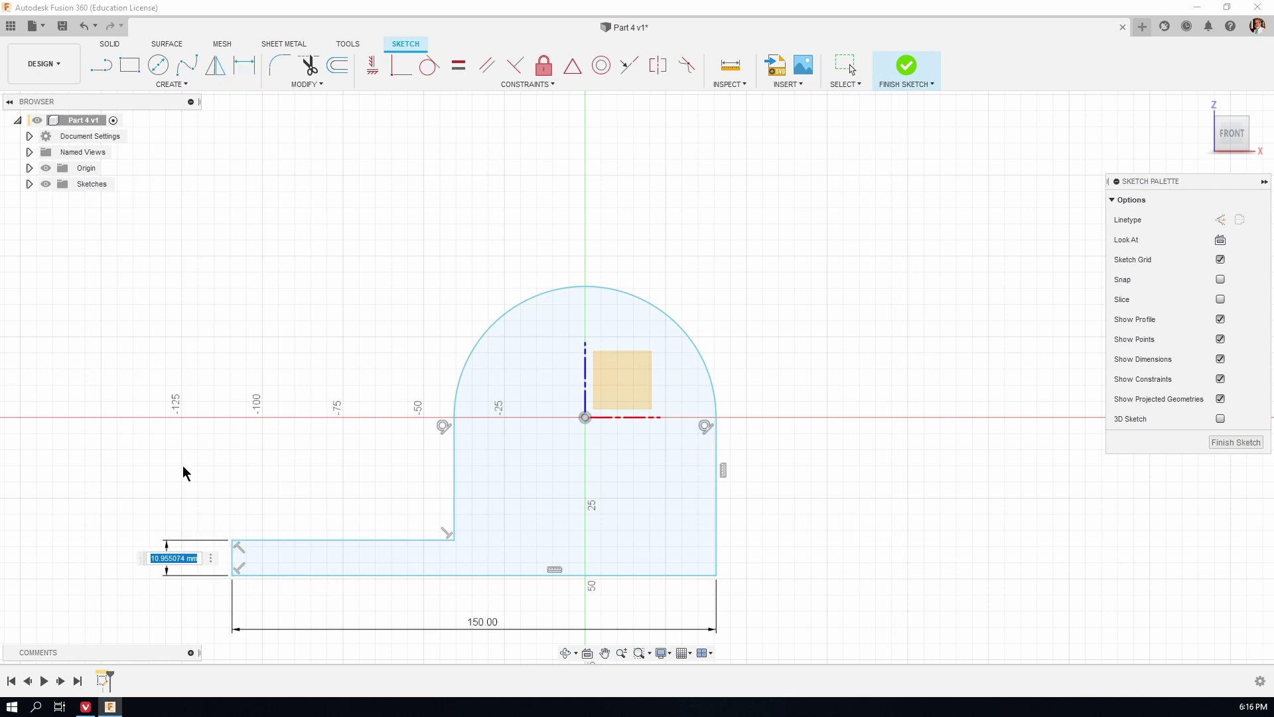
pyautogui.write('20')
pyautogui.press('Return')
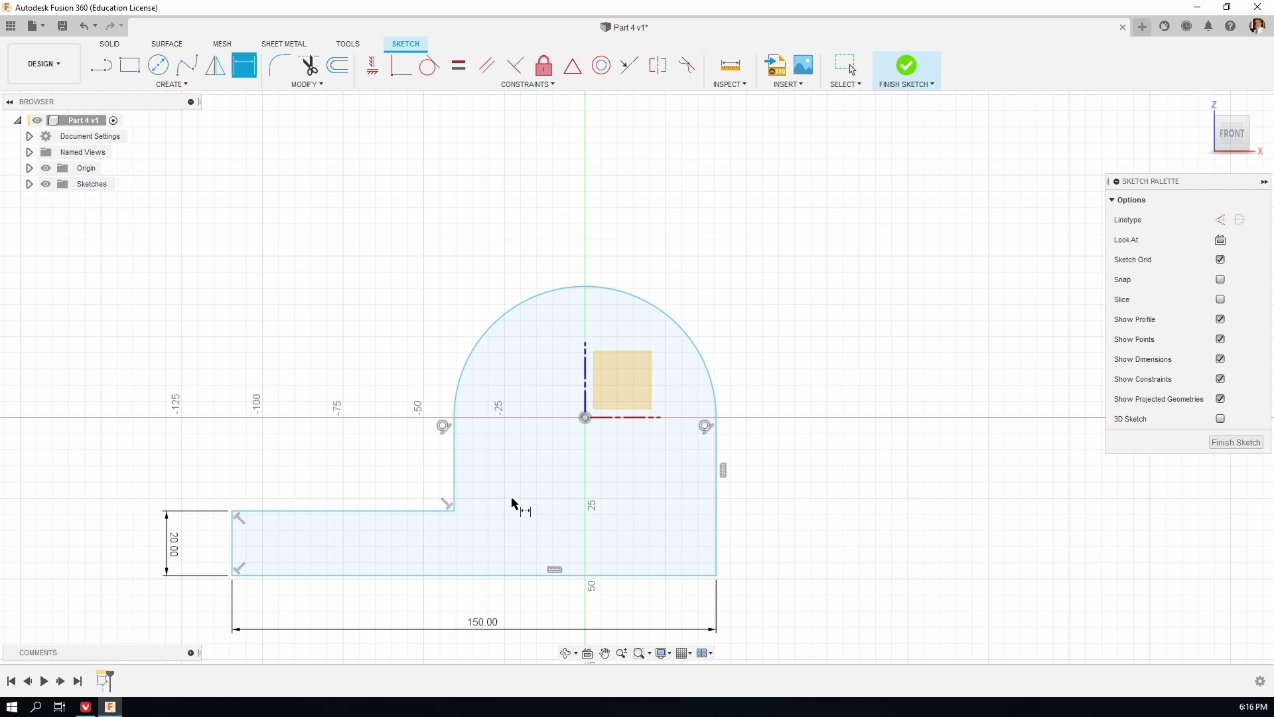
# Set the origin-to-base distance to 40 and the arch radius to 30.
pyautogui.click(585, 419)
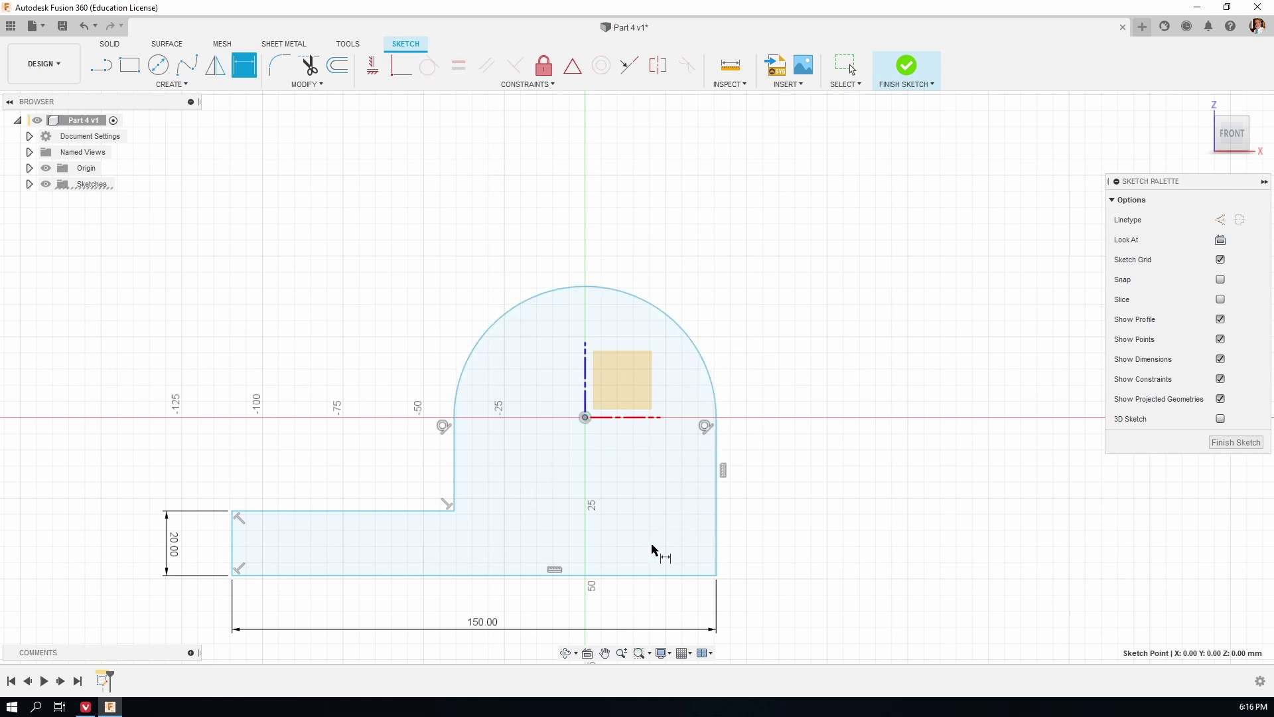
pyautogui.click(648, 577)
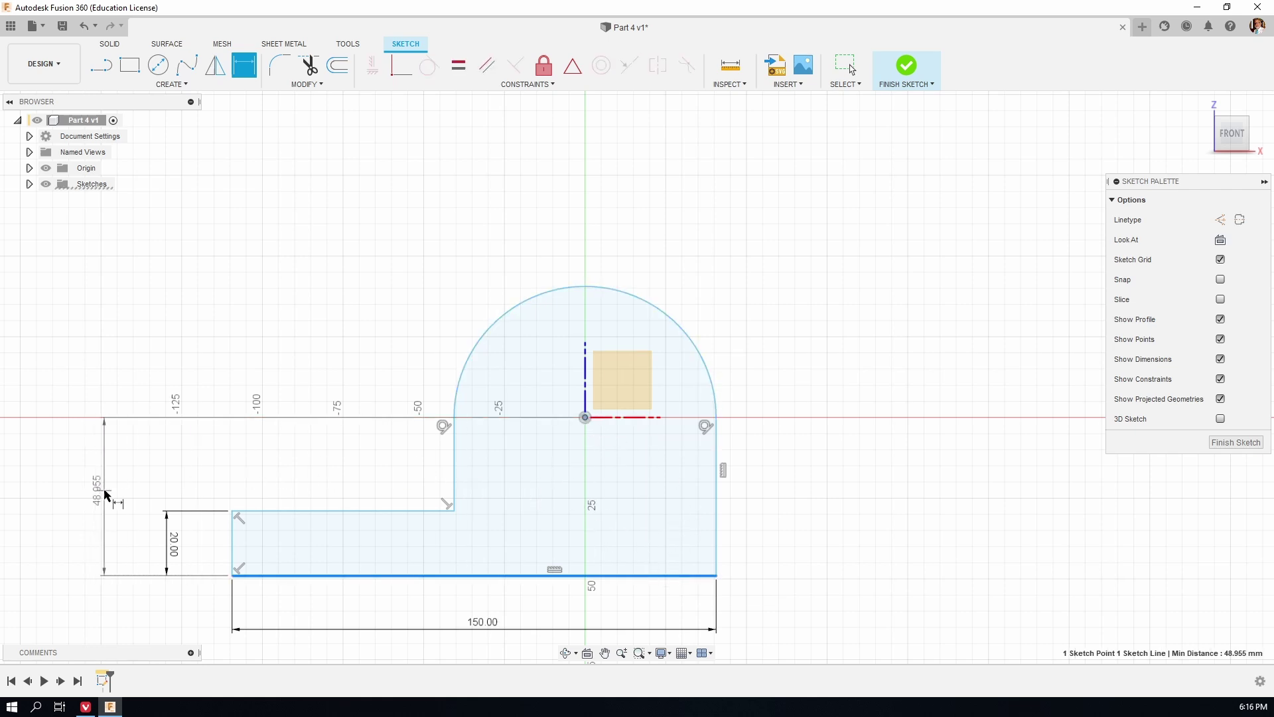
pyautogui.click(103, 490)
pyautogui.write('40')
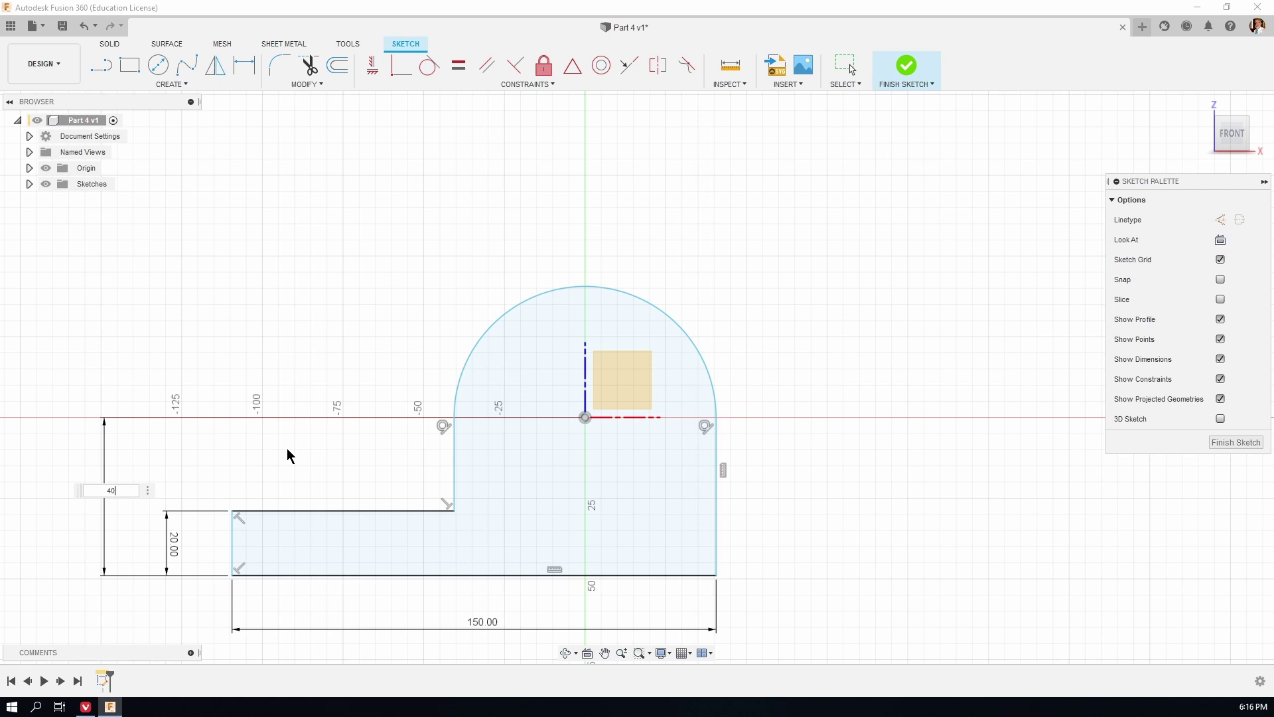
pyautogui.press('Return')
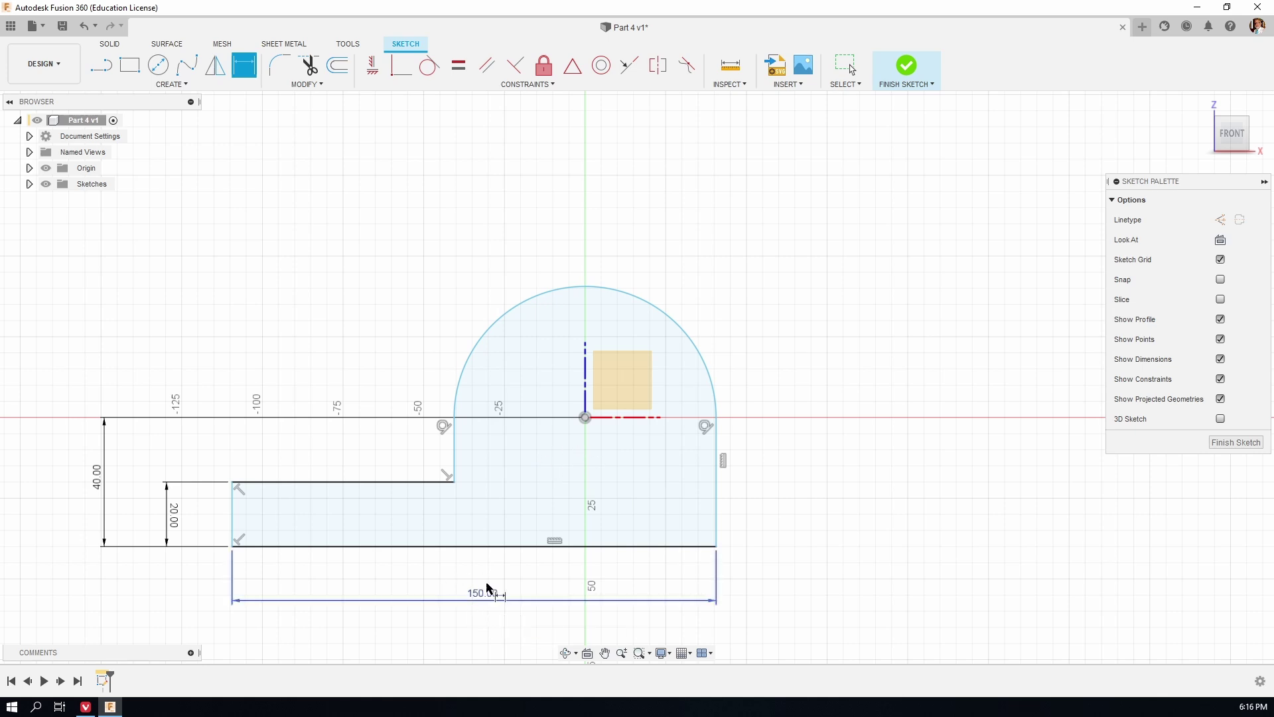
pyautogui.click(666, 307)
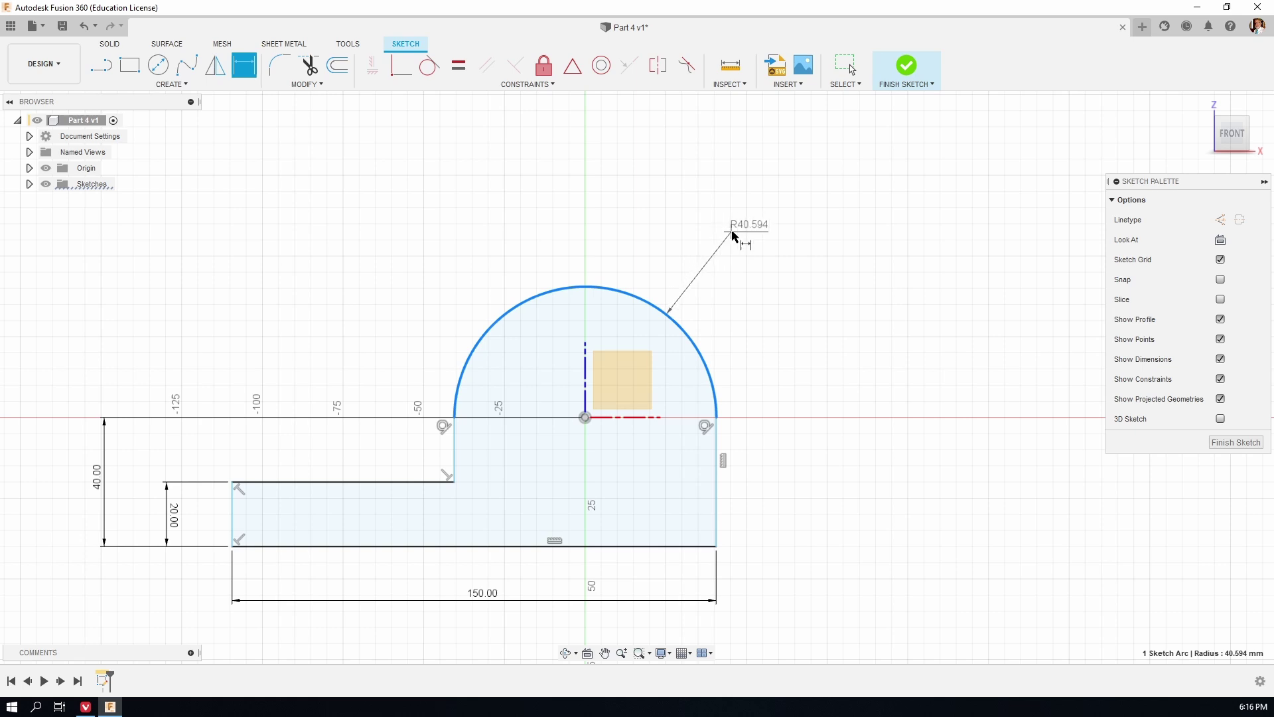
pyautogui.click(733, 238)
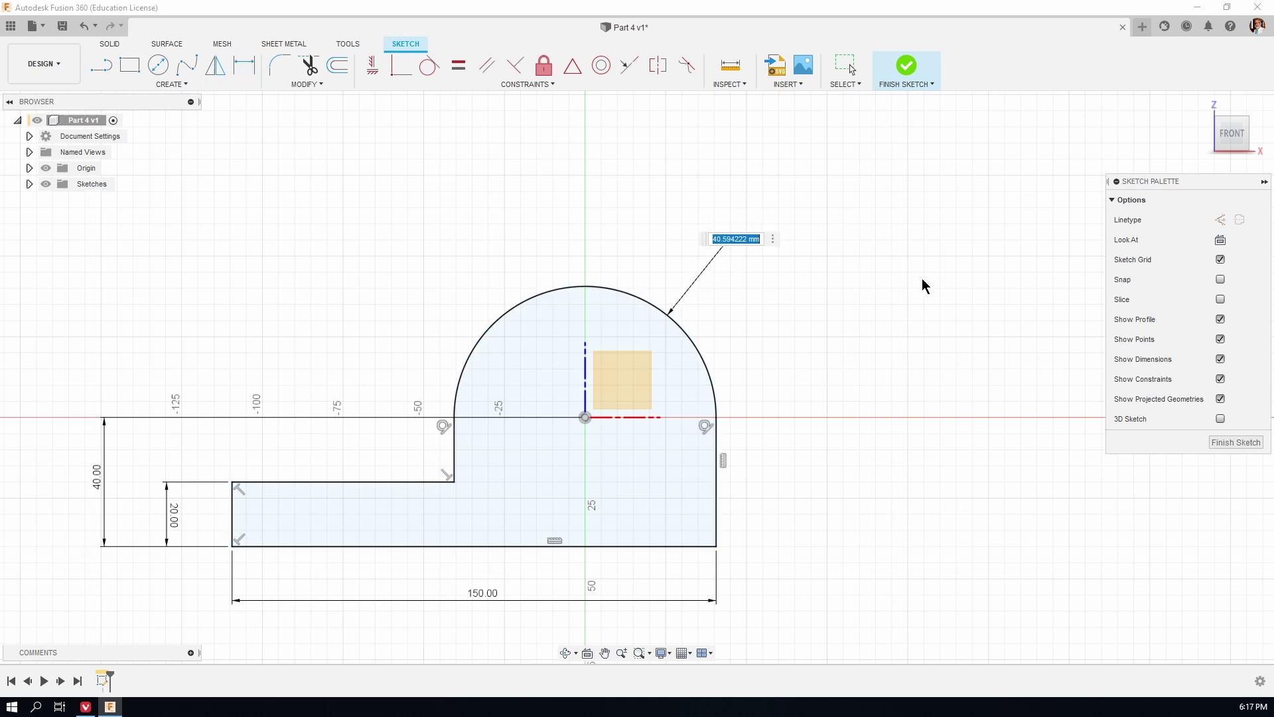
pyautogui.write('30')
pyautogui.press('Return')
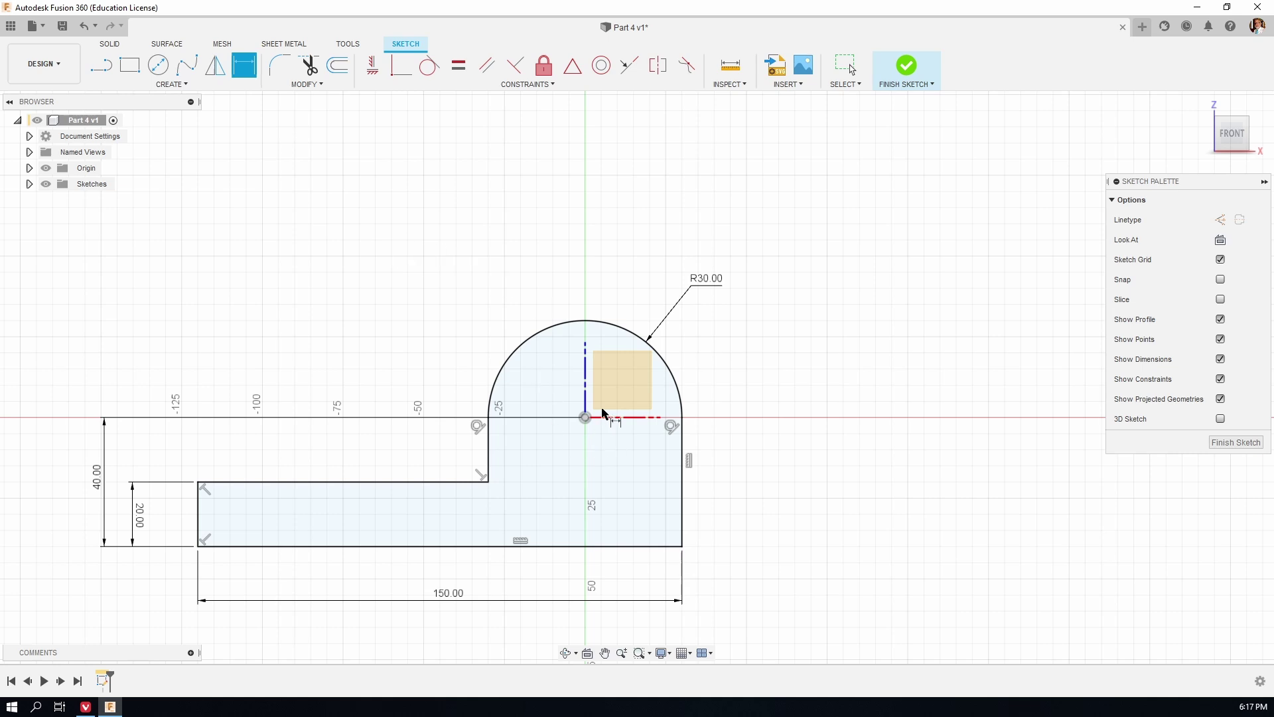
pyautogui.press('c')
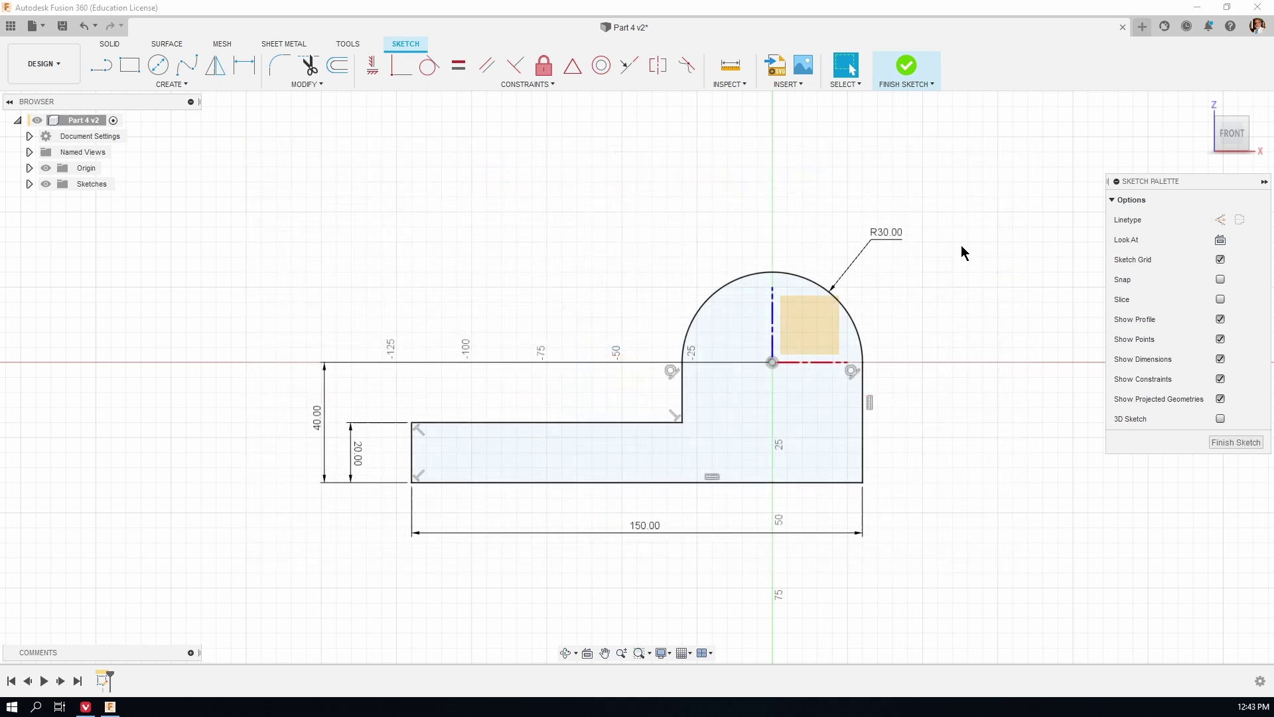
# Extrude the bracket profile 100 mm as a new solid body.
pyautogui.press('e')
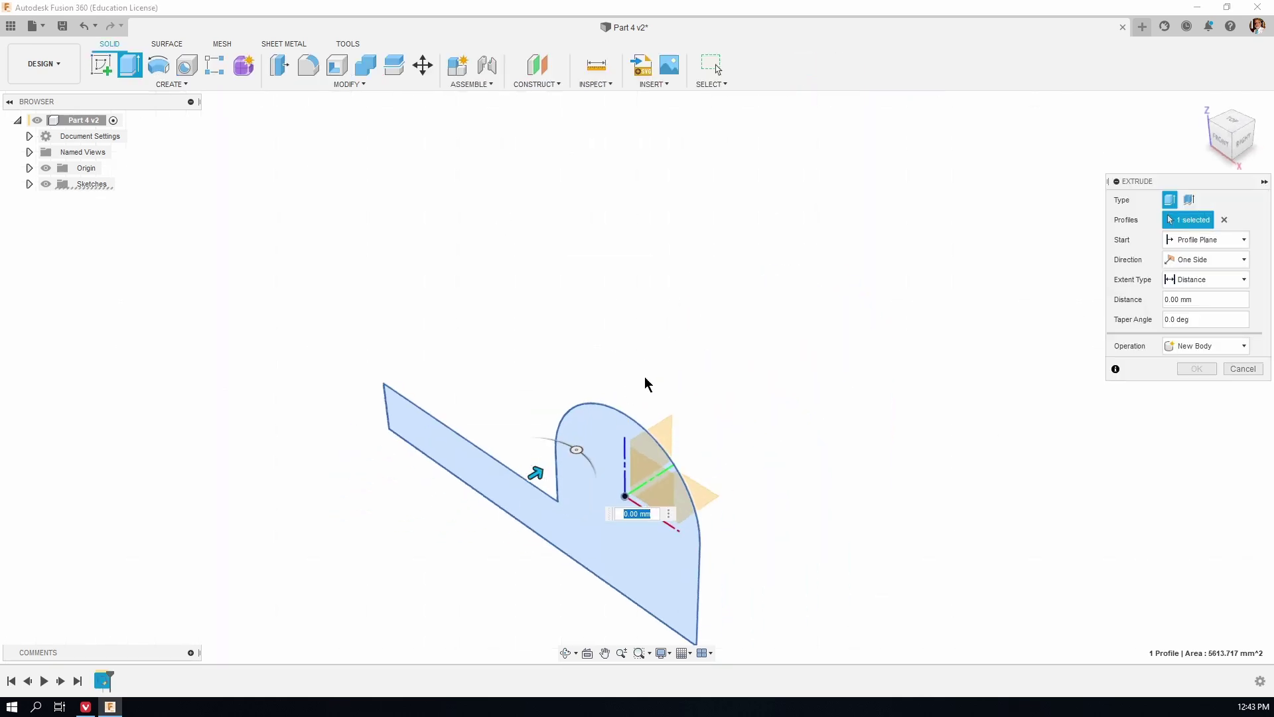
pyautogui.moveTo(1213, 185); pyautogui.dragTo(1073, 163)
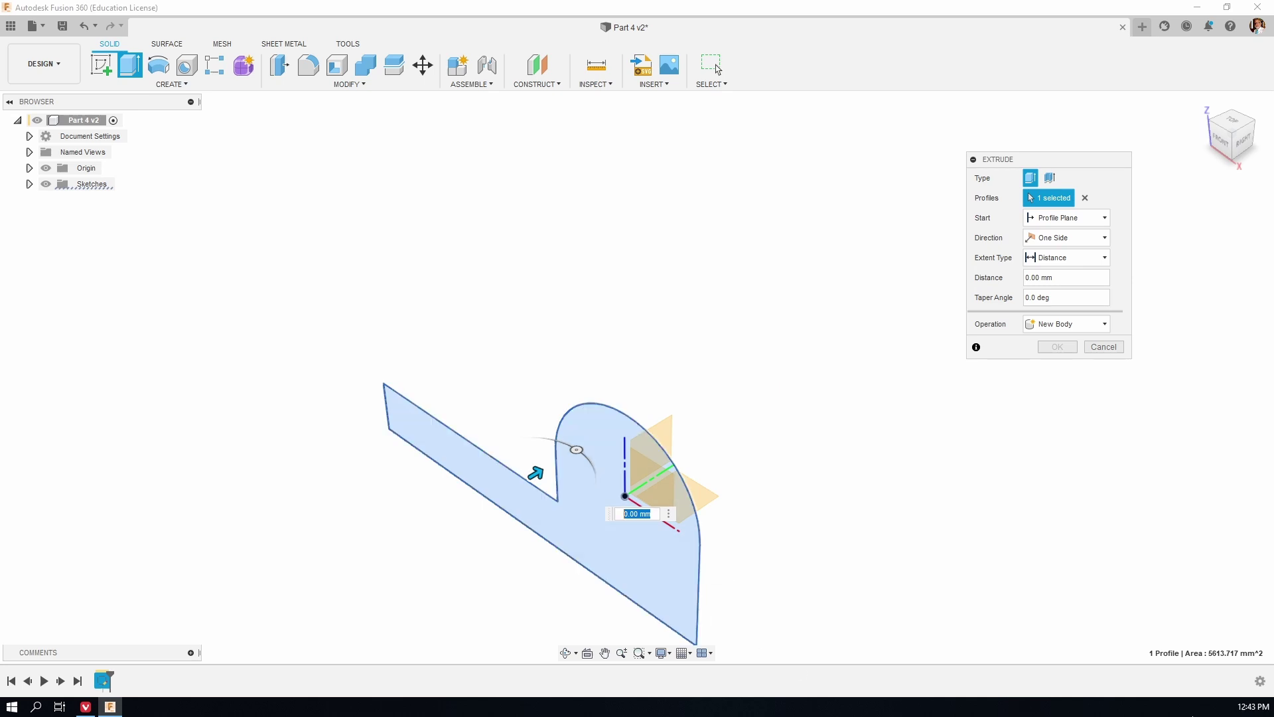
pyautogui.write('100')
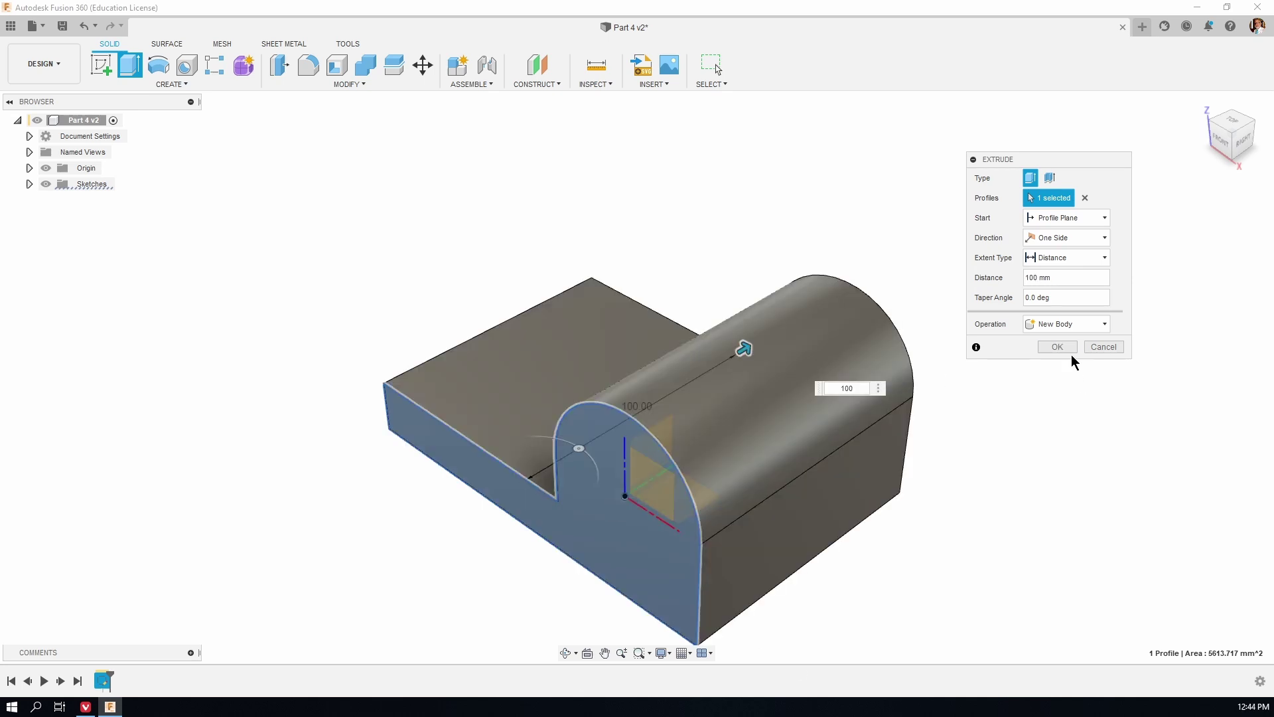
pyautogui.click(1065, 347)
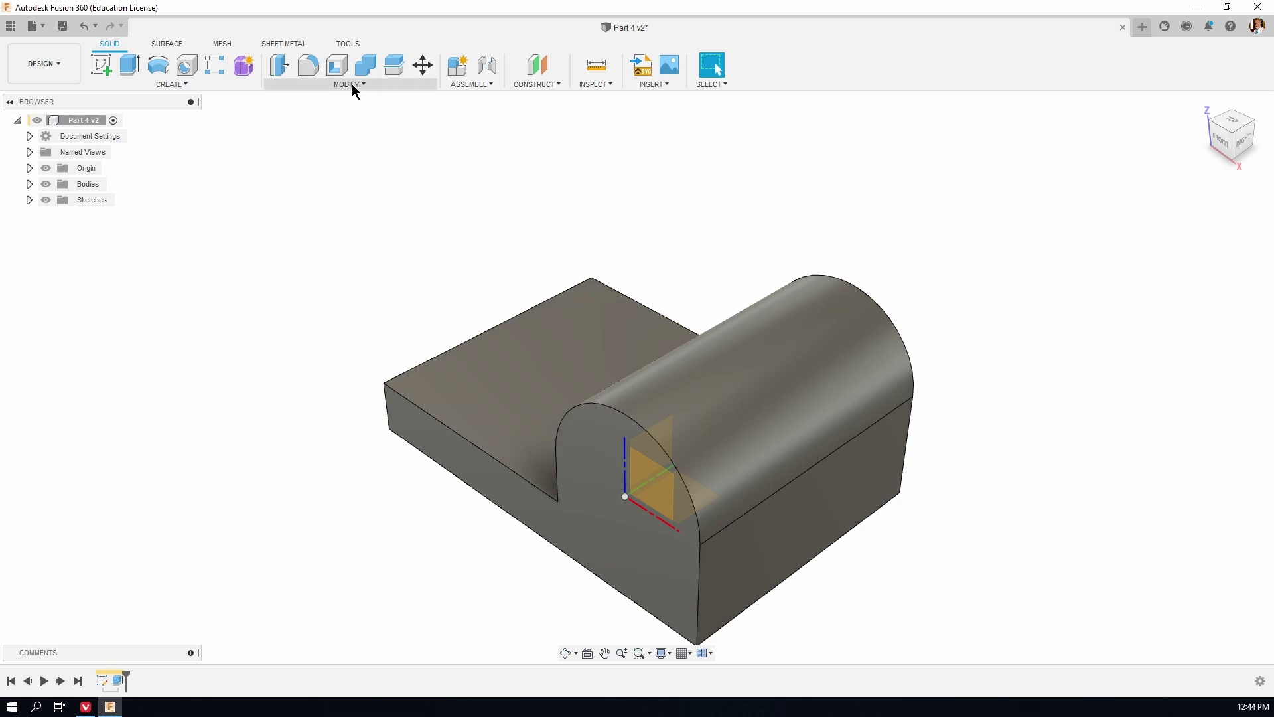
# Fillet the inner corner edge between base and arched upright with a 4 mm radius.
pyautogui.click(310, 72)
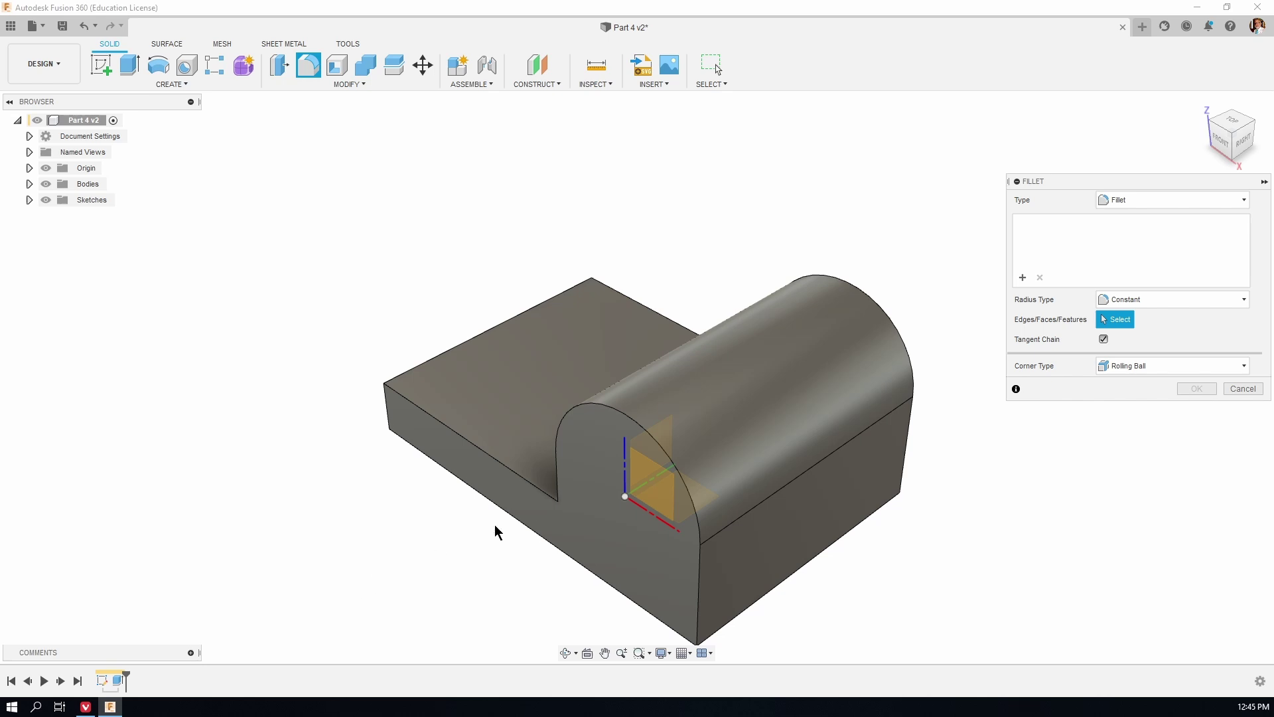
pyautogui.click(581, 493)
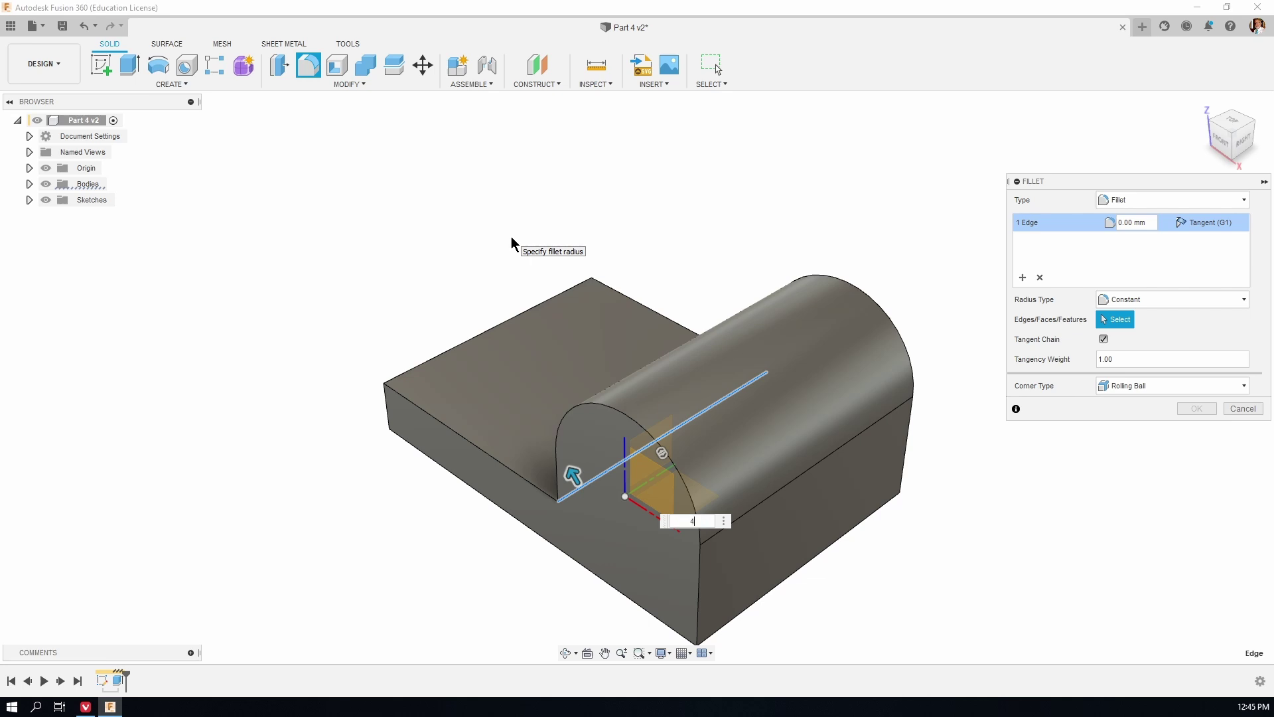
pyautogui.press('Return')
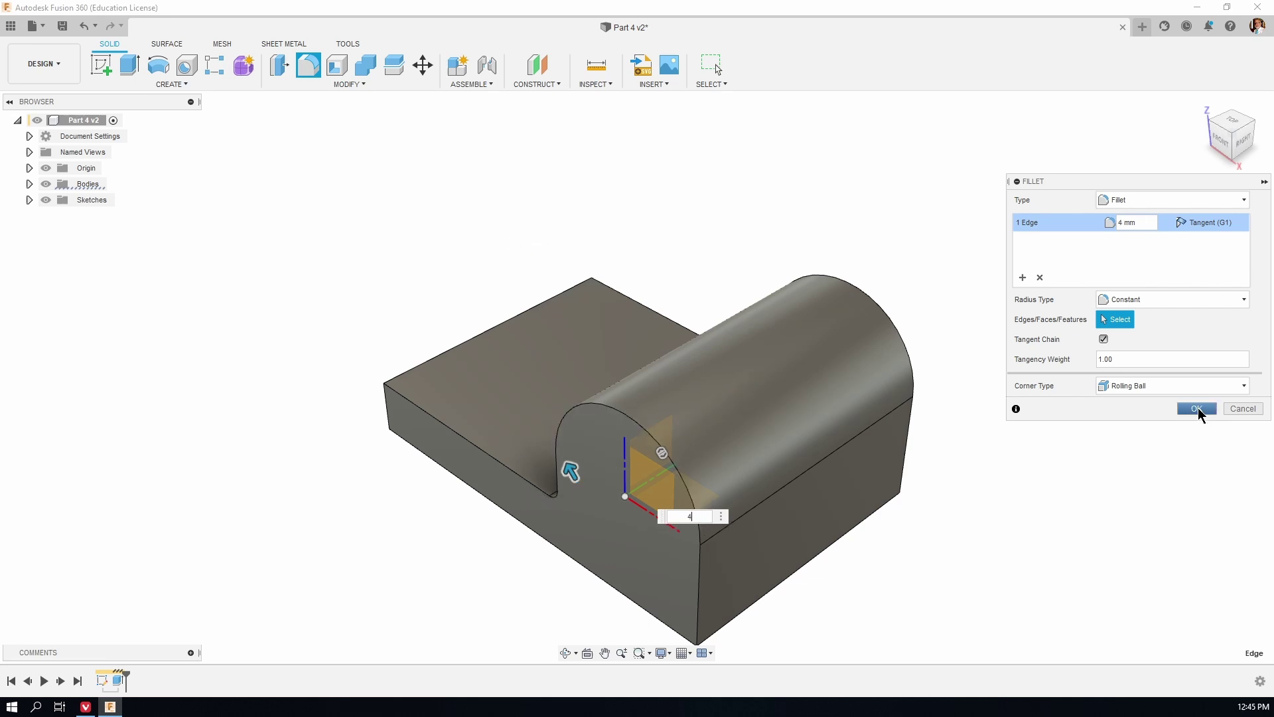
pyautogui.click(1197, 410)
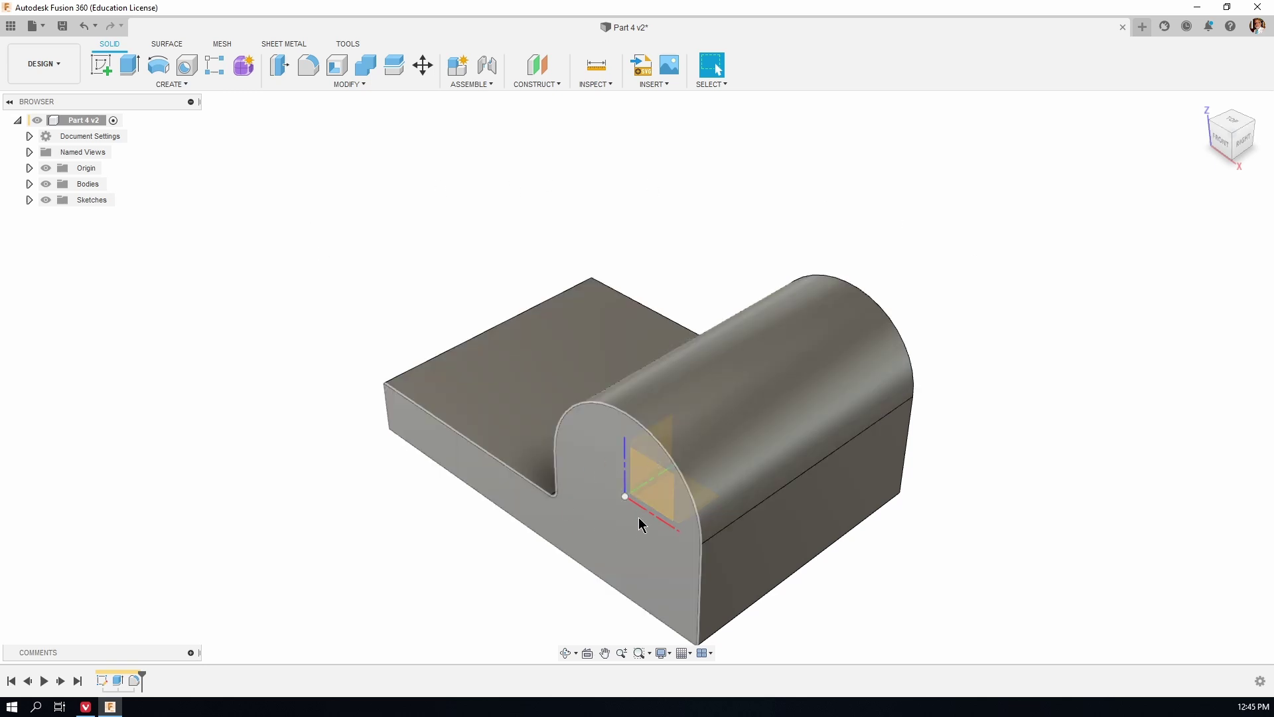
# Start a sketch on the bracket's arched front face and draw a circle centred on the origin.
pyautogui.click(101, 67)
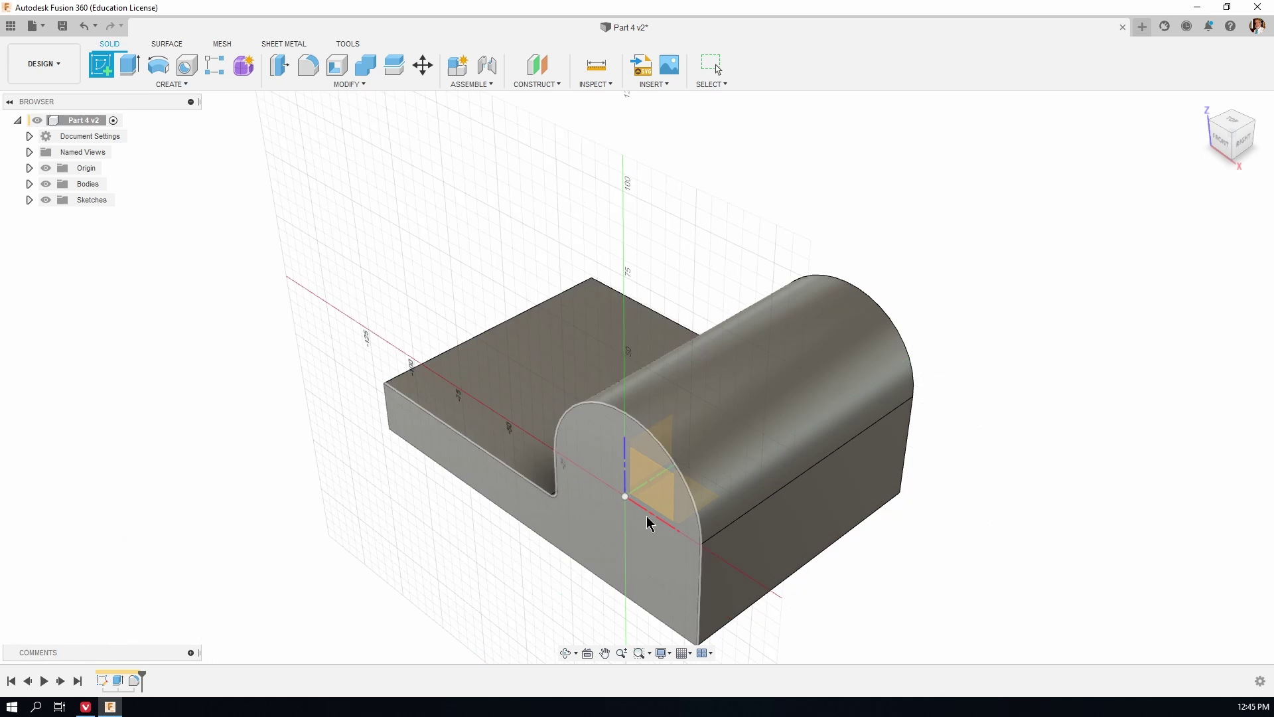
pyautogui.click(604, 525)
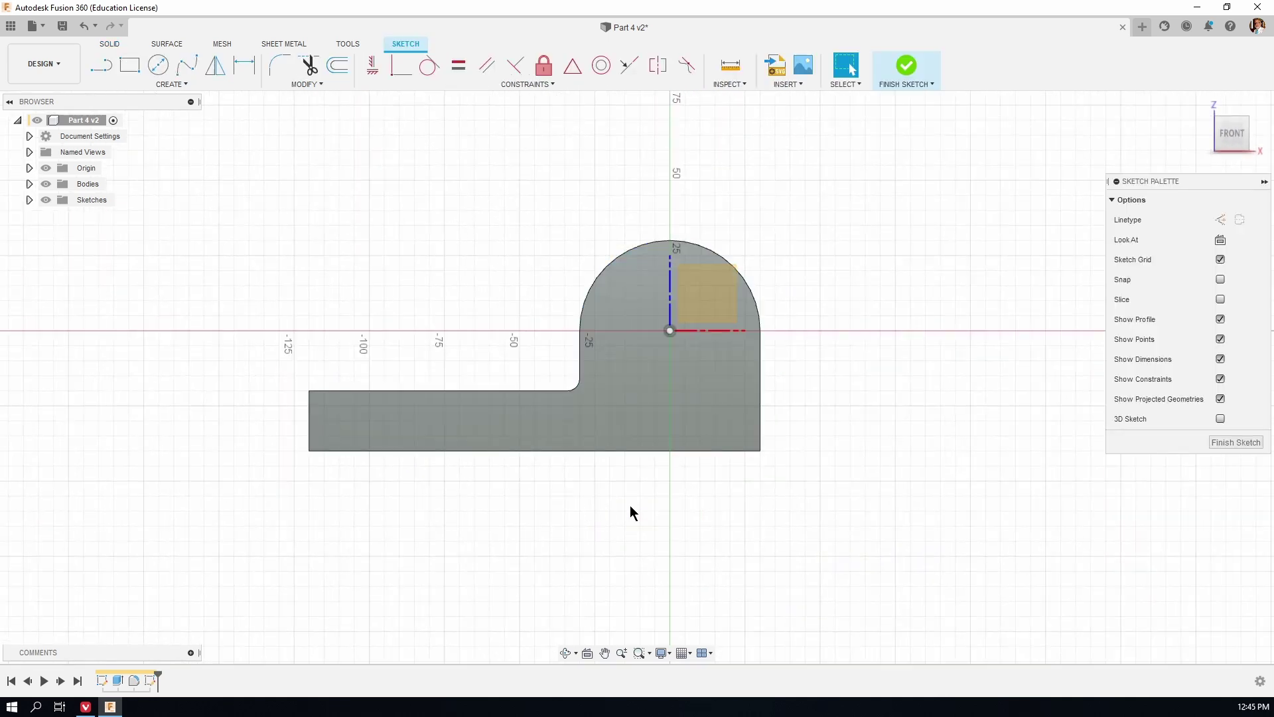
pyautogui.press('c')
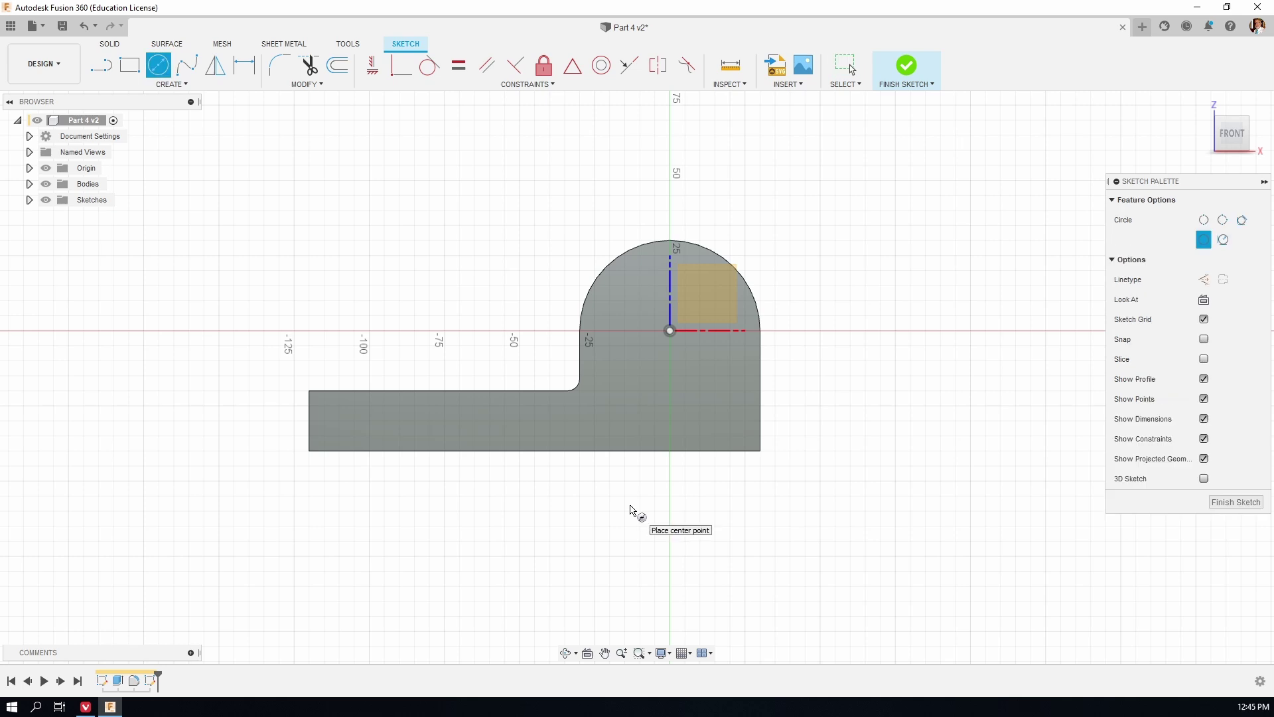
pyautogui.click(670, 331)
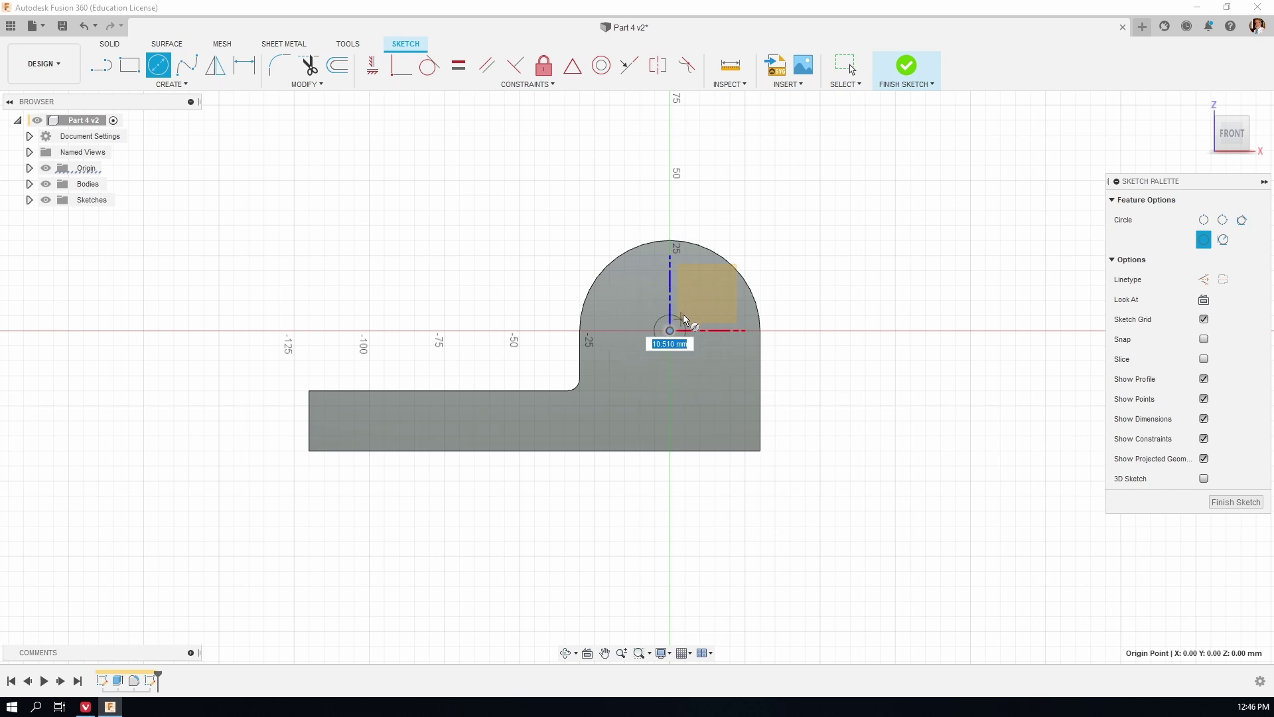
pyautogui.click(691, 309)
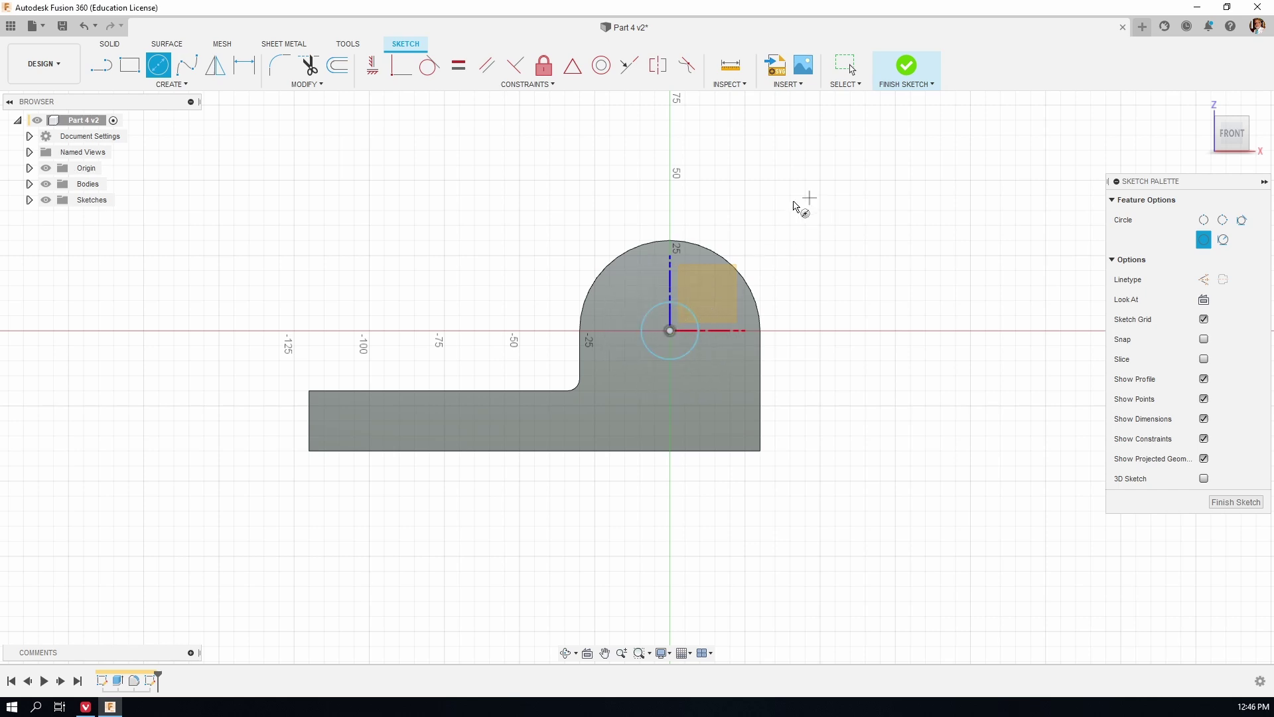
# Dimension the circle to a 30 mm diameter.
pyautogui.click(245, 67)
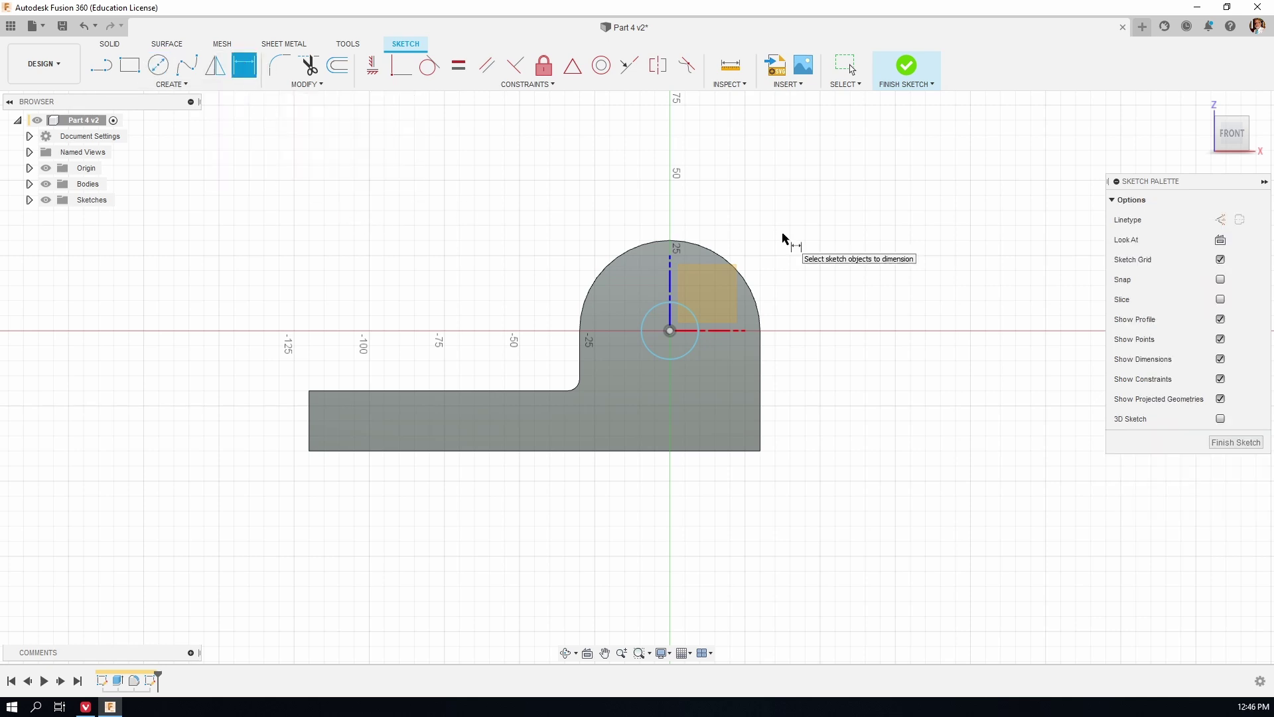
pyautogui.click(688, 312)
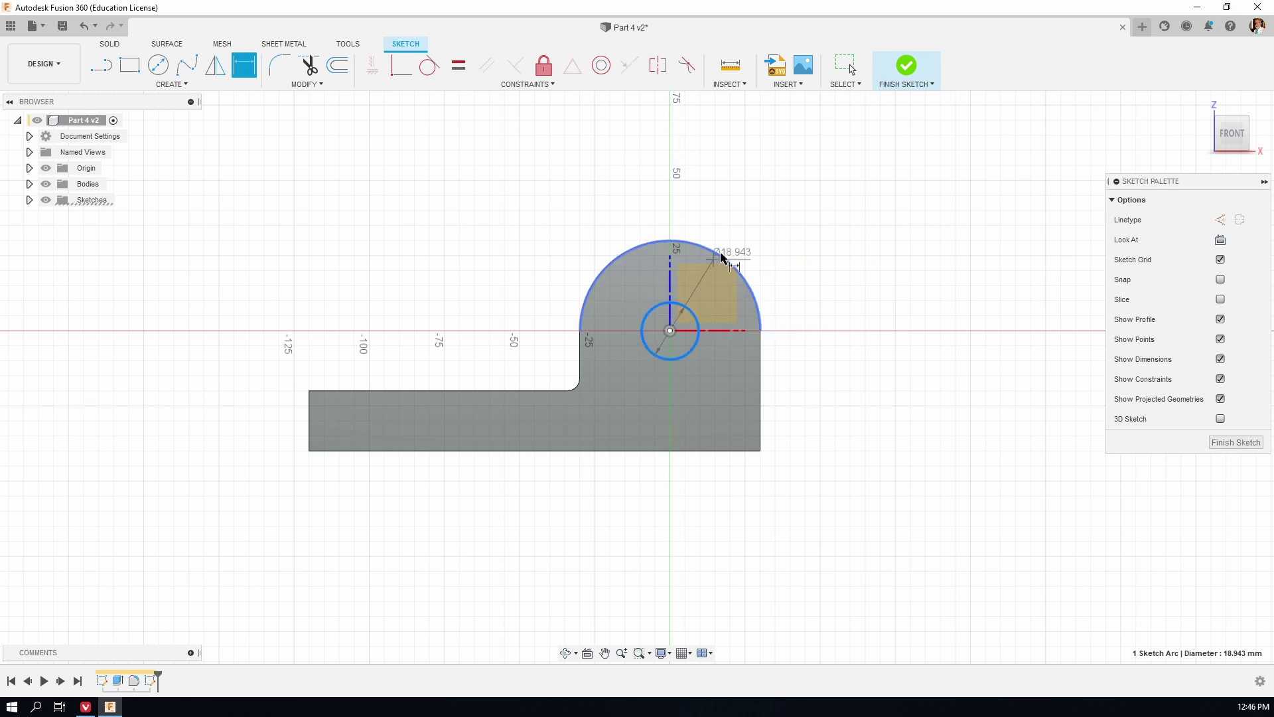
pyautogui.click(796, 215)
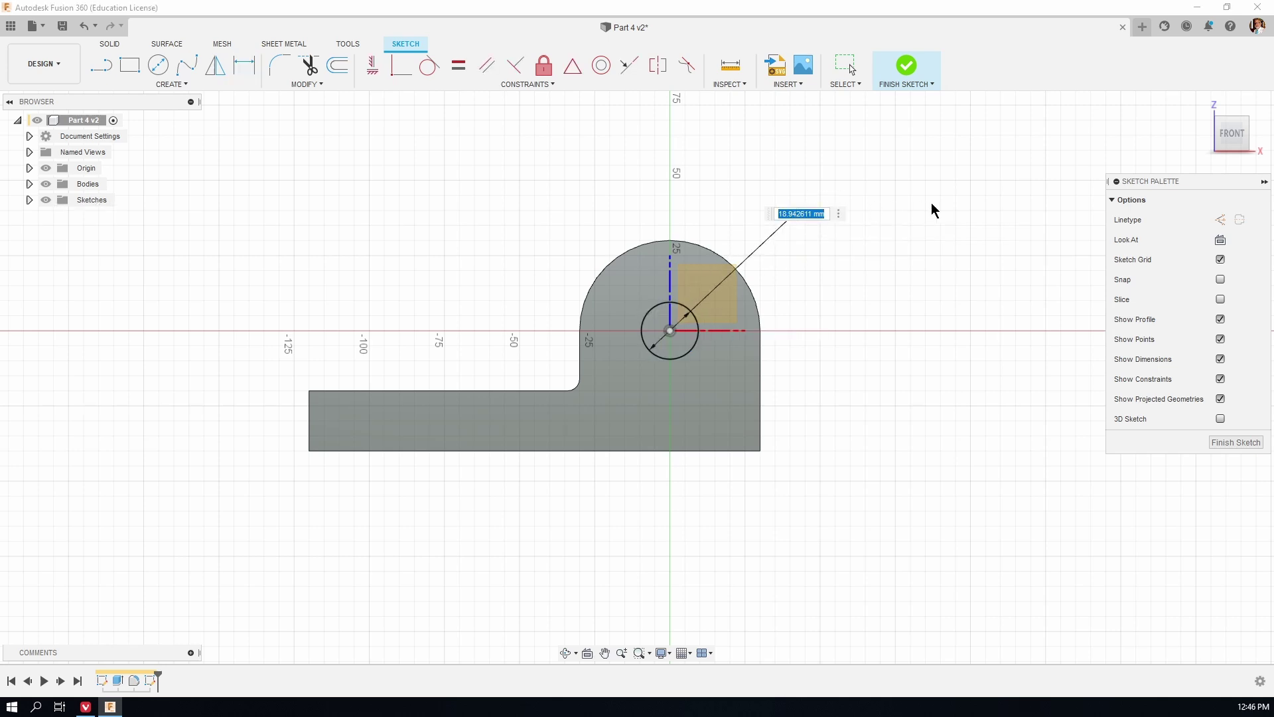
pyautogui.write('30')
pyautogui.press('Return')
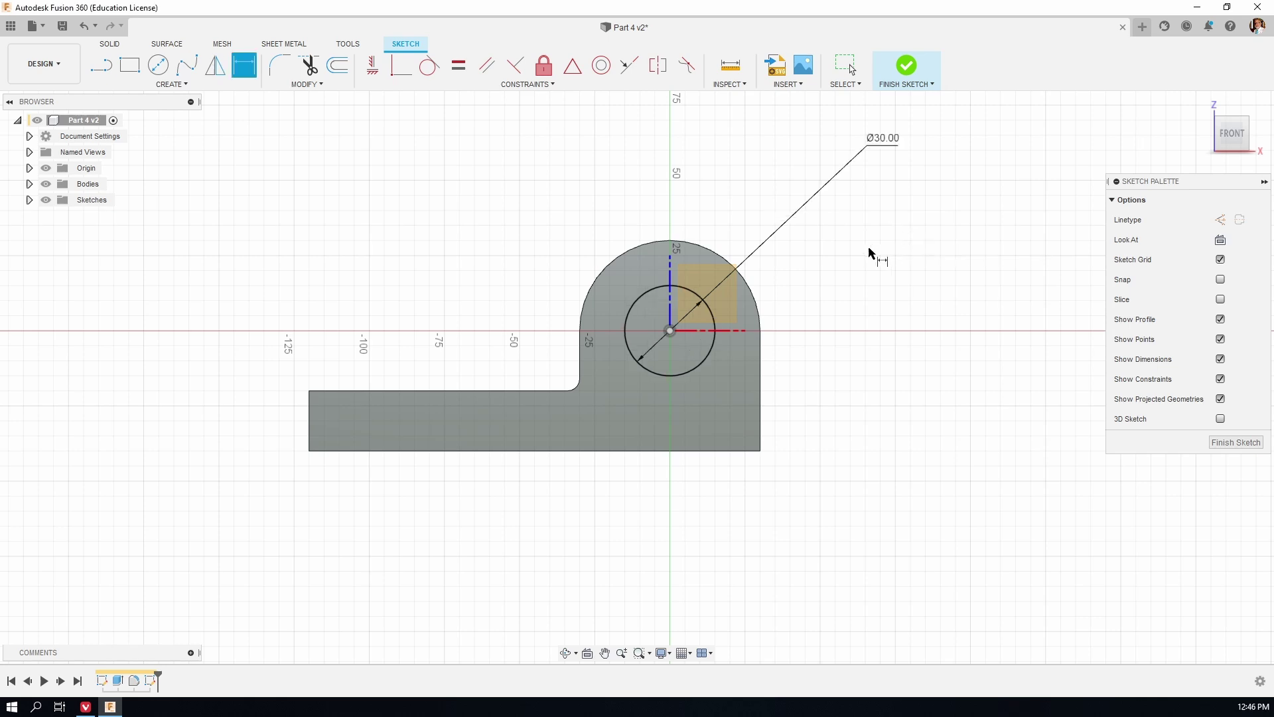
# Extrude-cut the 30 mm circle through the whole body using the All extent.
pyautogui.press('Escape')
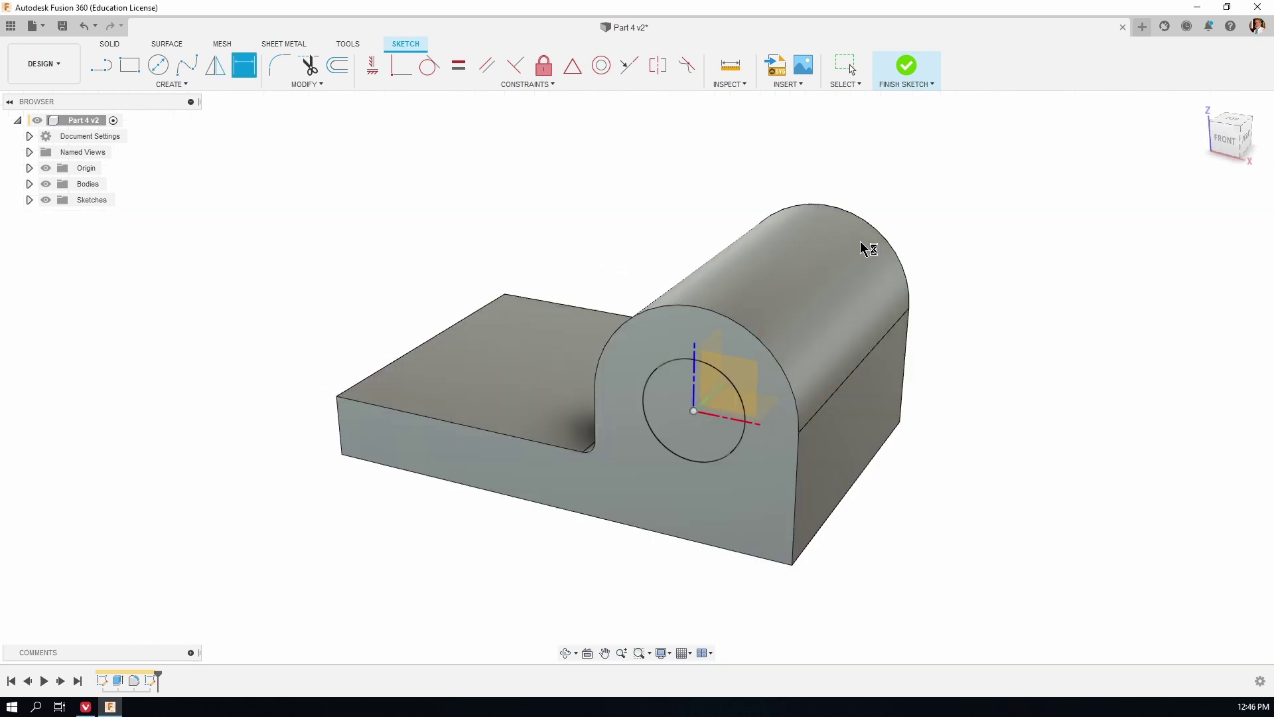
pyautogui.press('e')
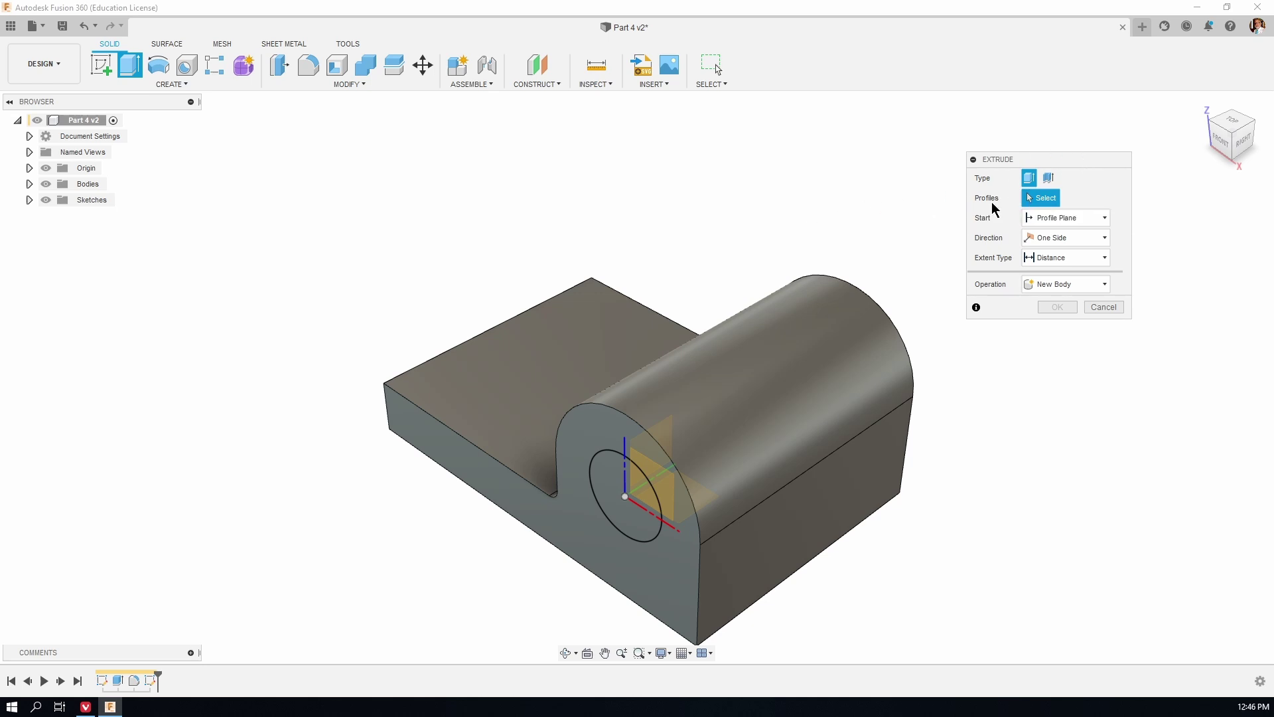
pyautogui.click(602, 484)
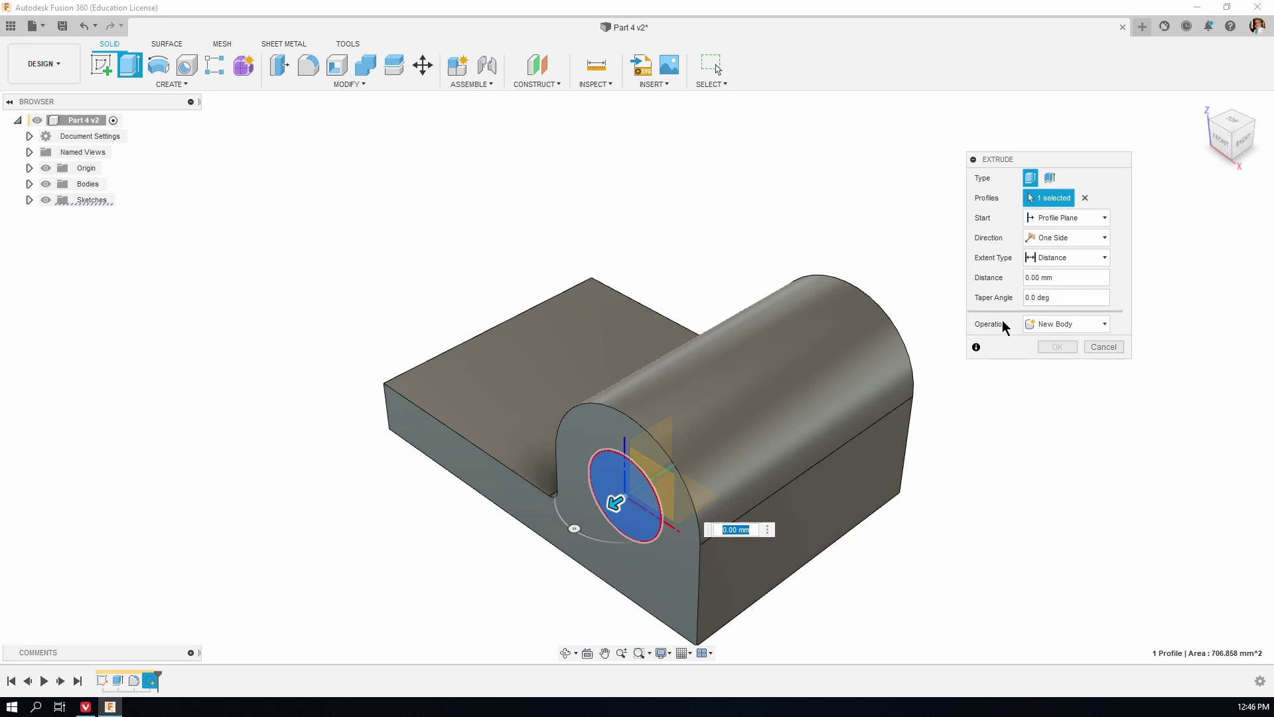
pyautogui.click(1099, 328)
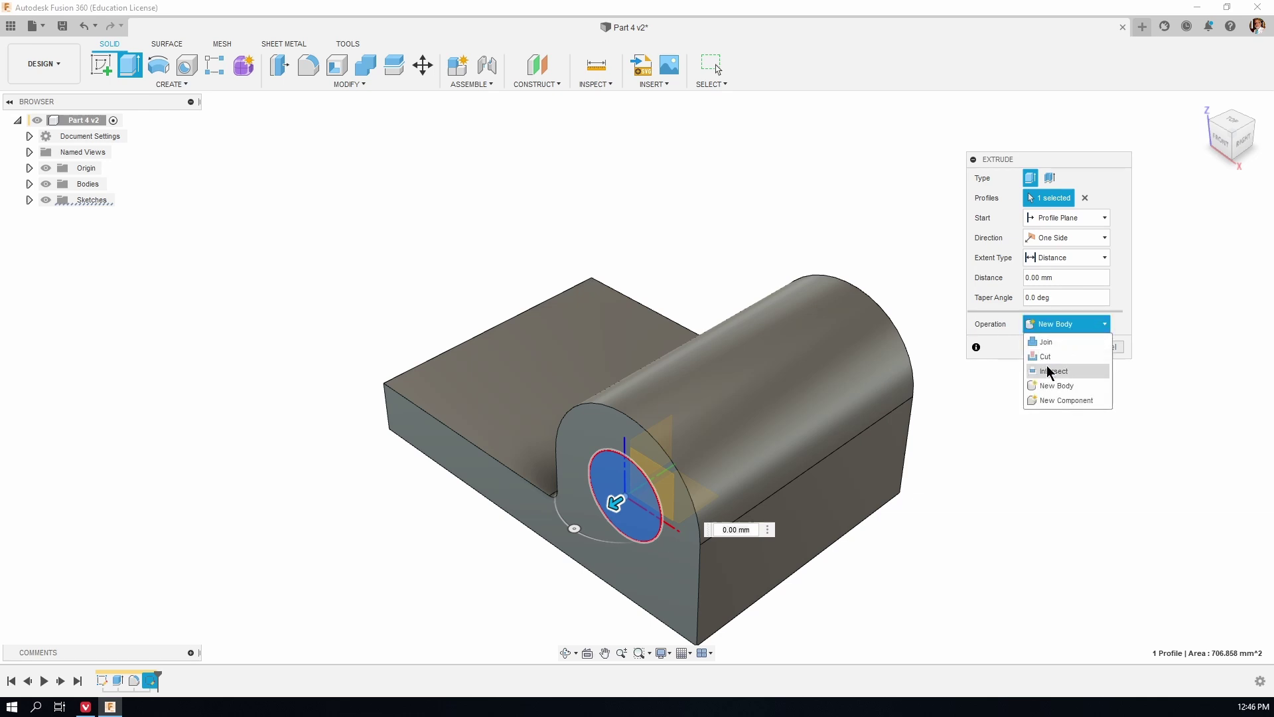
pyautogui.click(1088, 359)
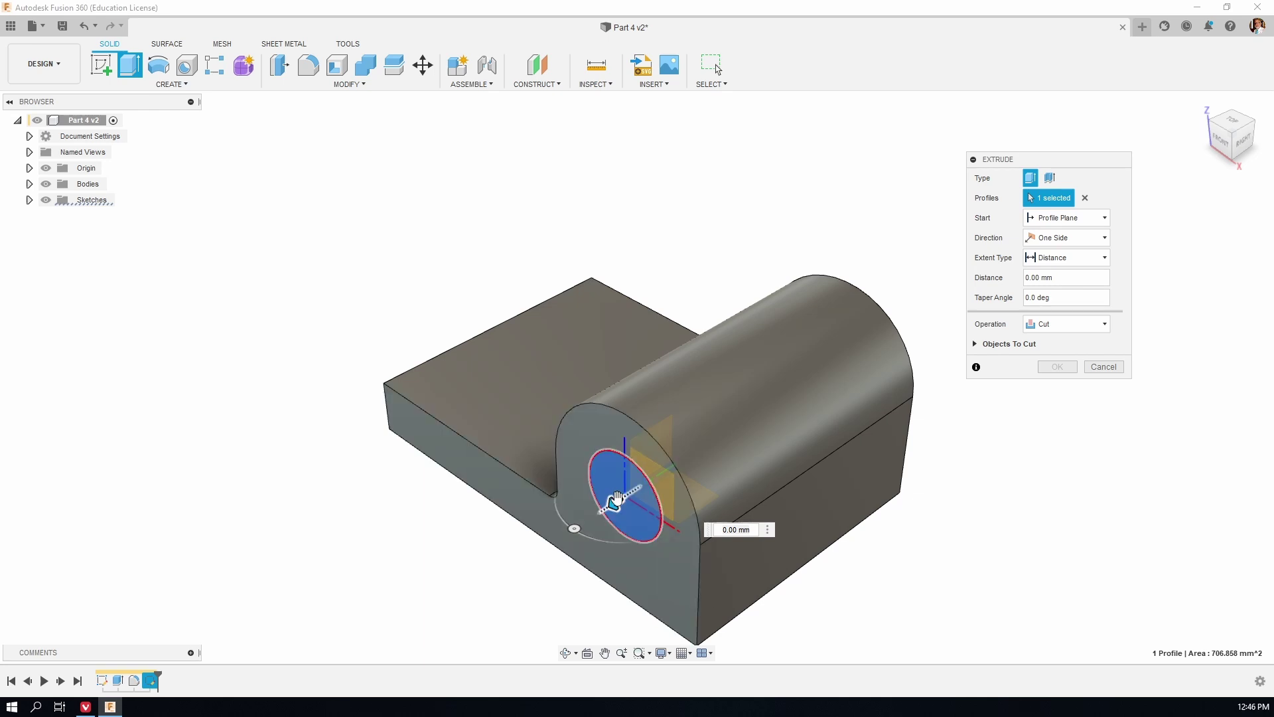
pyautogui.moveTo(616, 502); pyautogui.dragTo(724, 431)
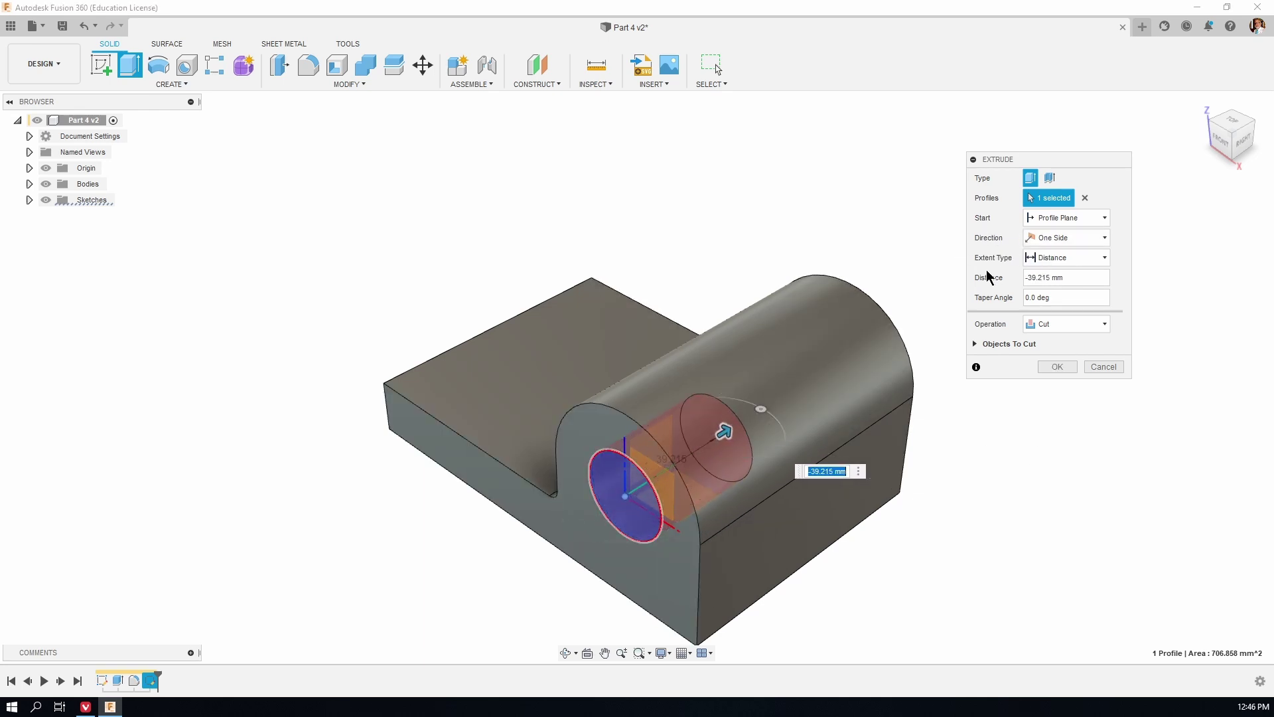
pyautogui.click(1068, 263)
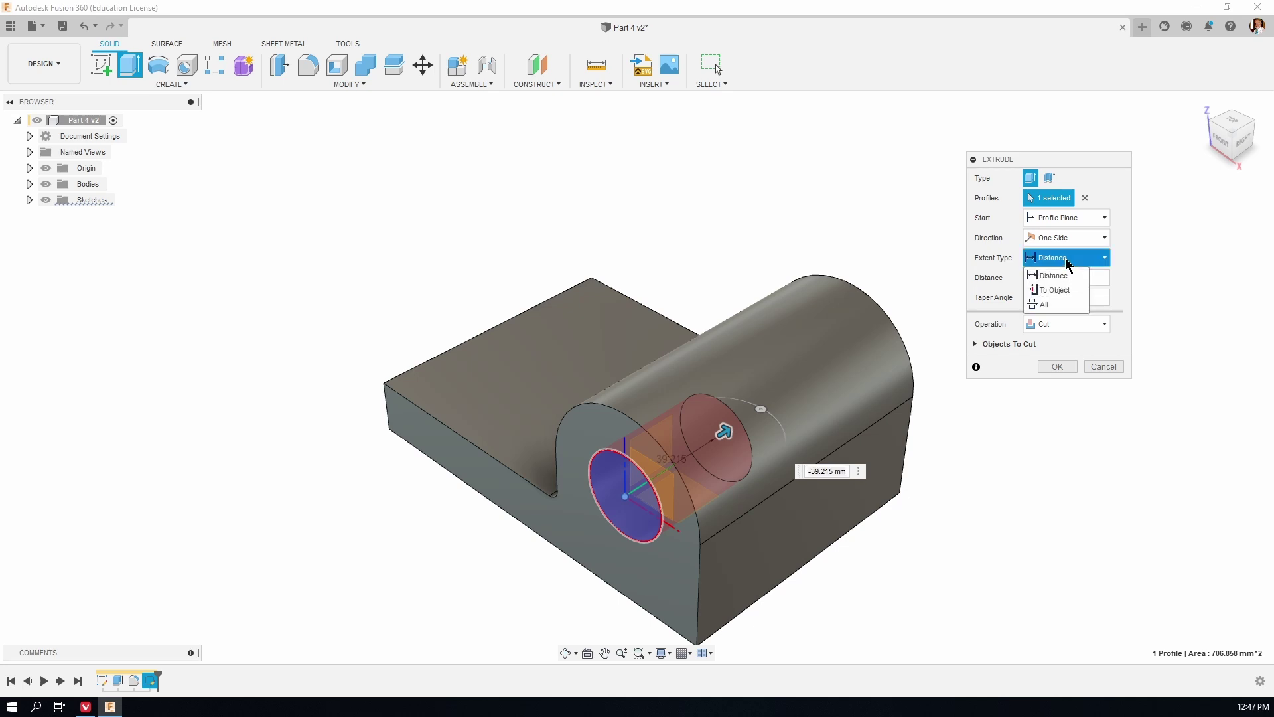
pyautogui.click(1059, 306)
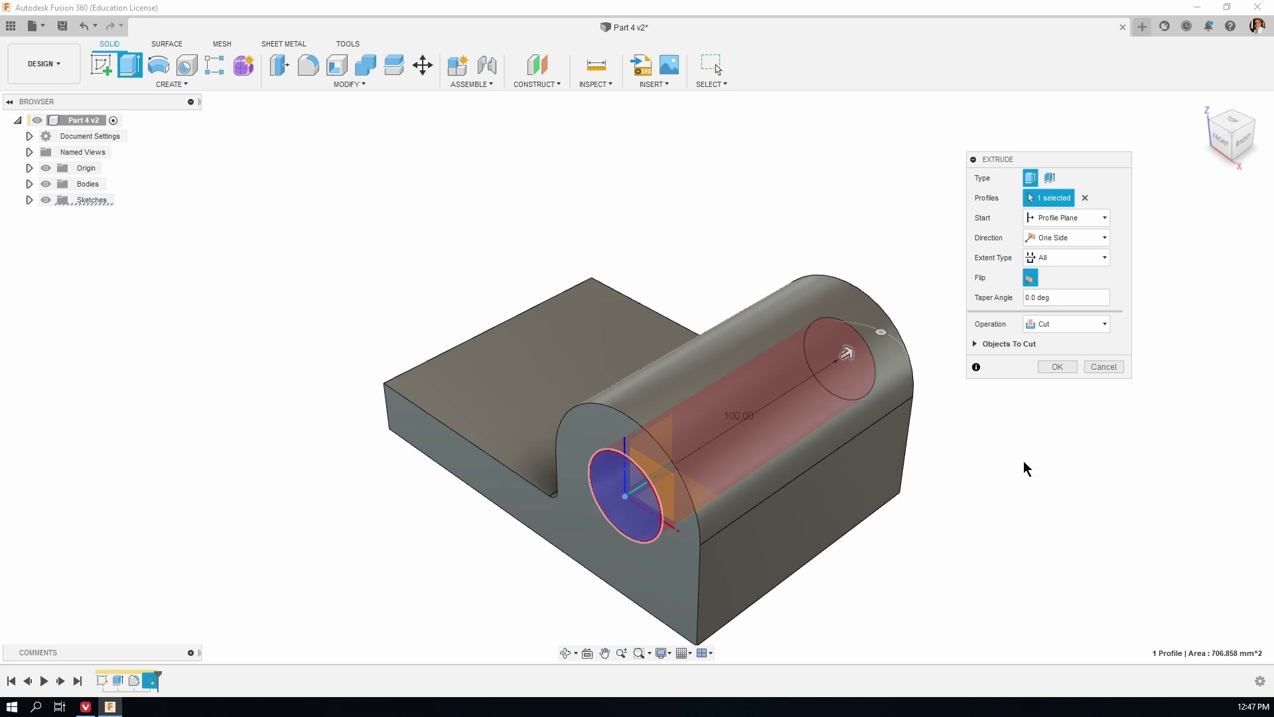
pyautogui.click(1058, 367)
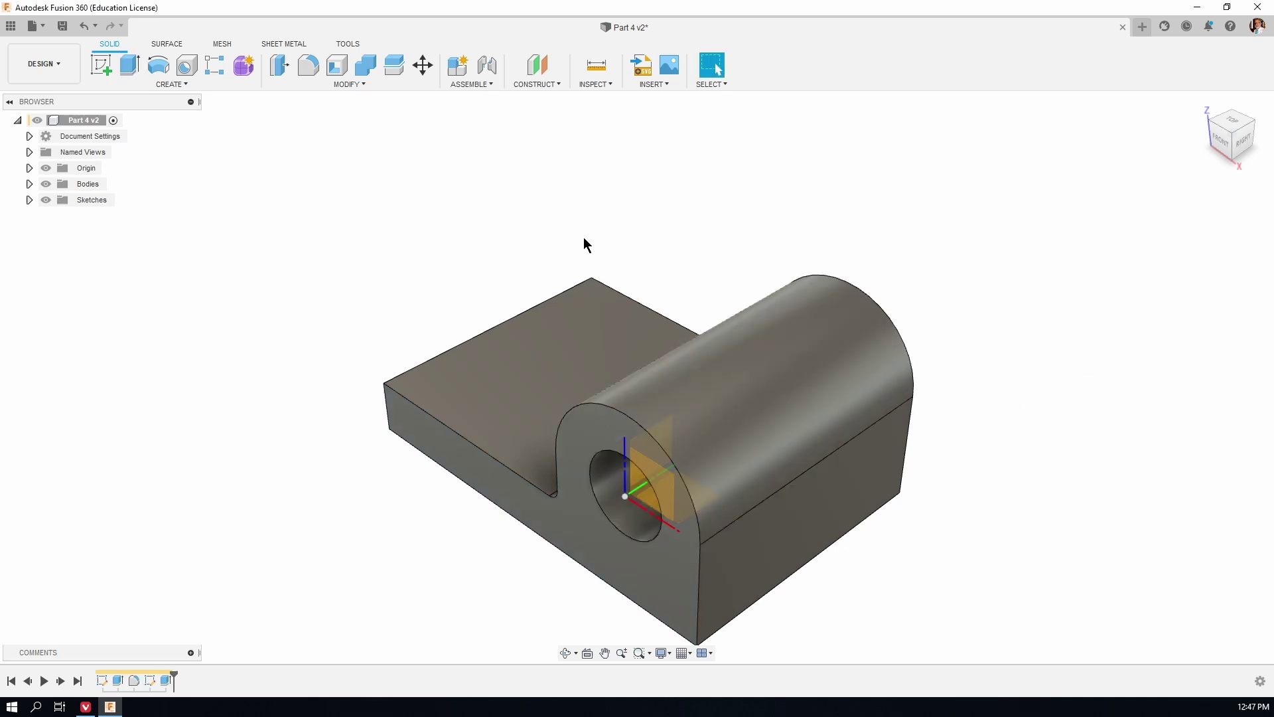
pyautogui.click(566, 658)
pyautogui.moveTo(515, 520); pyautogui.dragTo(656, 407)
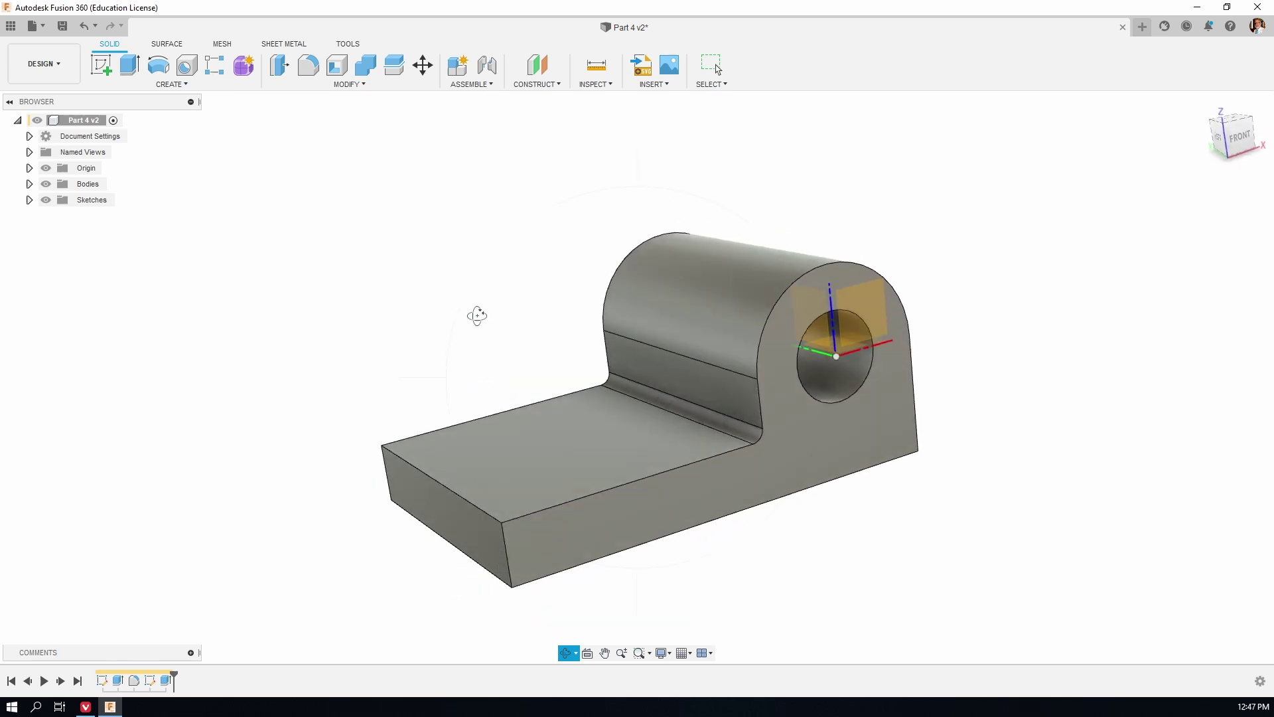
pyautogui.moveTo(520, 324)
pyautogui.mouseDown()
pyautogui.moveTo(458, 336)
pyautogui.moveTo(512, 336)
pyautogui.mouseUp()
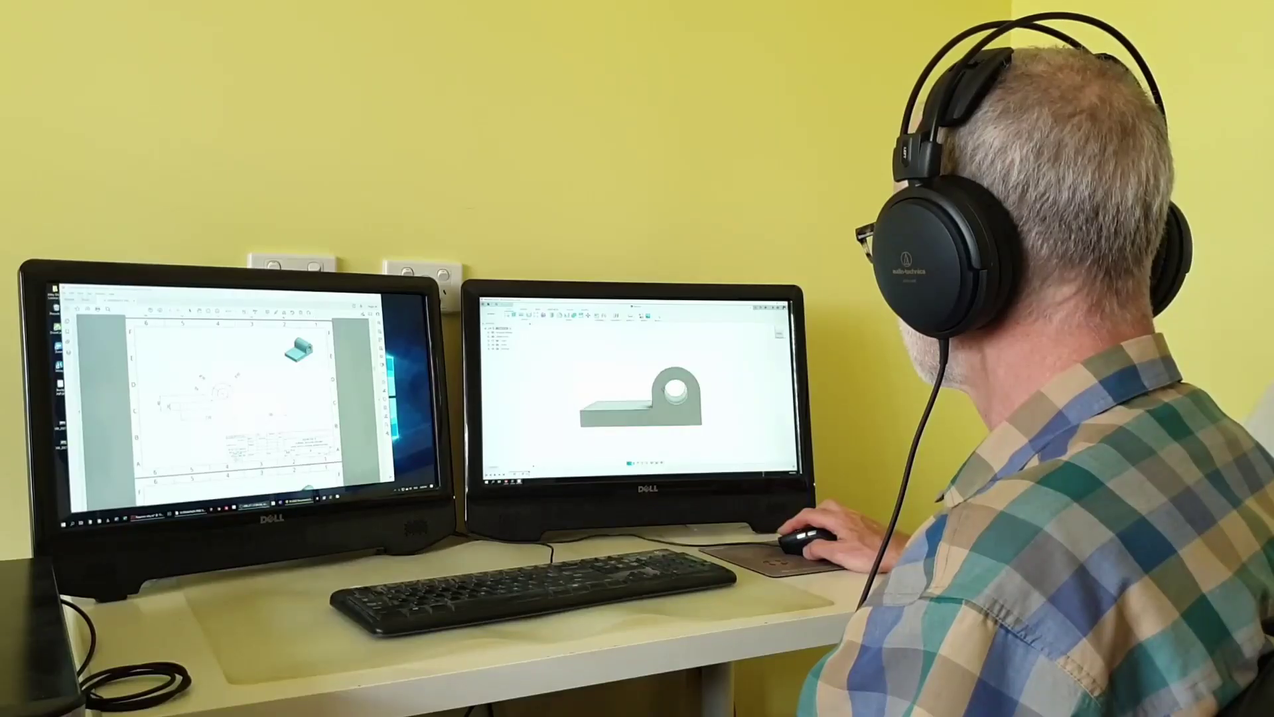
pyautogui.moveTo(640, 399)
pyautogui.mouseDown()
pyautogui.moveTo(653, 401)
pyautogui.moveTo(642, 399)
pyautogui.mouseUp()
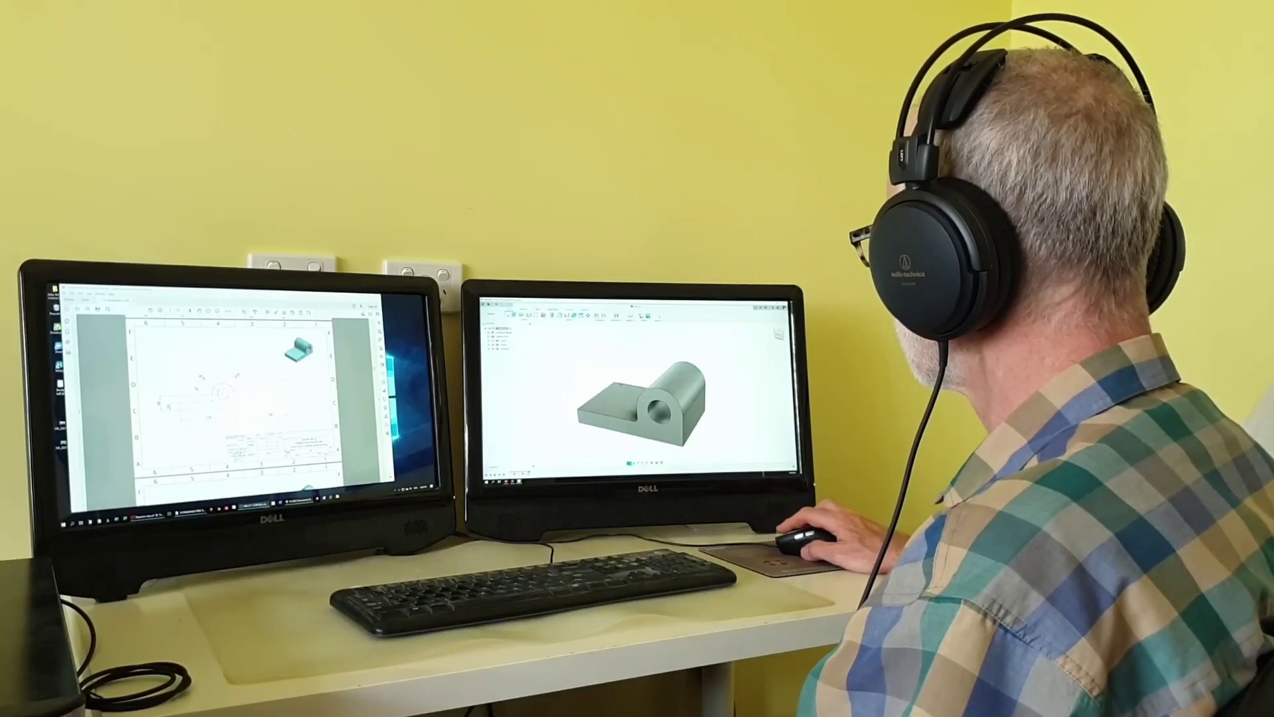